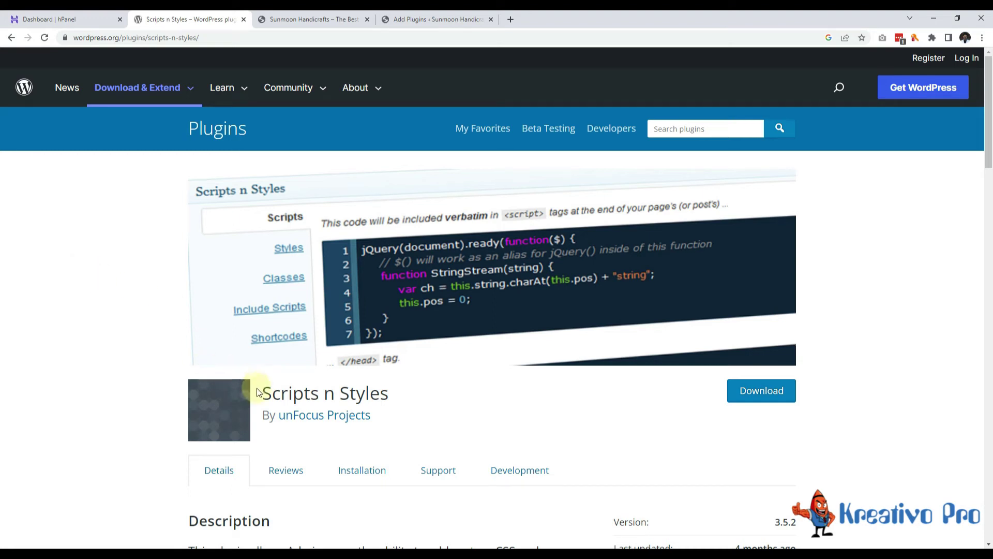
# Activate the Scripts n Styles plugin from the Add Plugins results on the Sunmoon Handicrafts site
pyautogui.moveTo(262, 393); pyautogui.dragTo(389, 393)
pyautogui.click(155, 354)
pyautogui.scroll(-7, 155, 354)
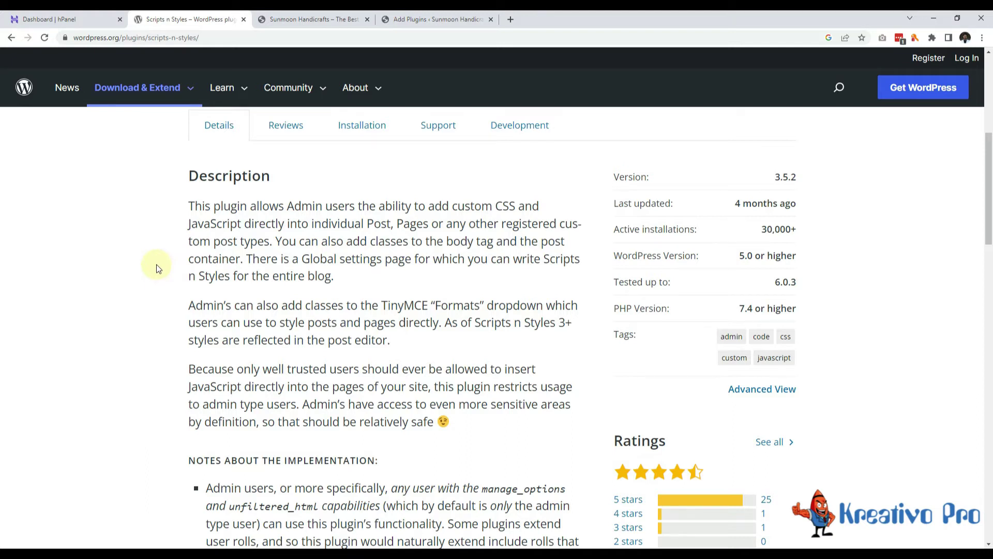
pyautogui.click(269, 19)
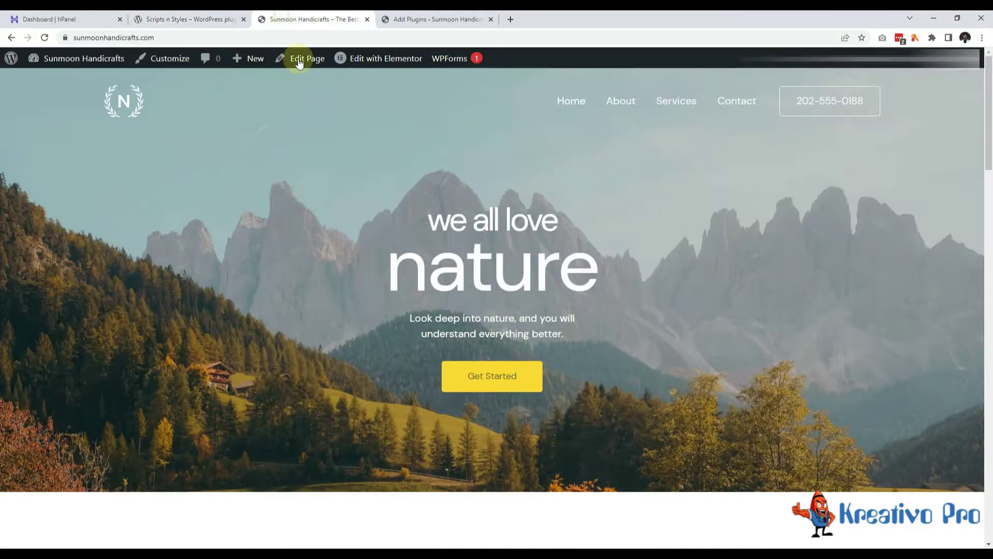
pyautogui.click(420, 18)
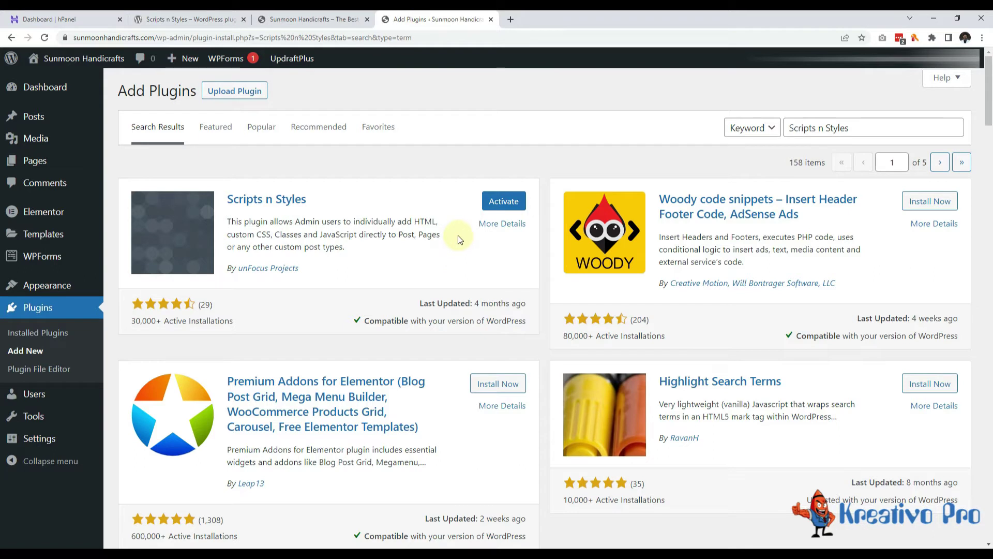
pyautogui.click(496, 201)
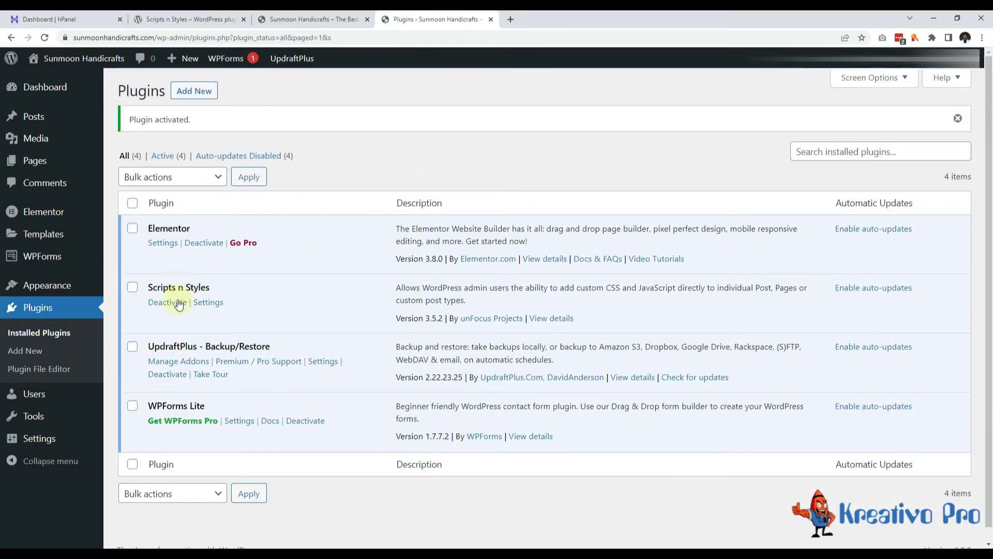
# Open Tools > Scripts n Styles and type <script> into the Global tab's head HTML field
pyautogui.moveTo(45, 423)
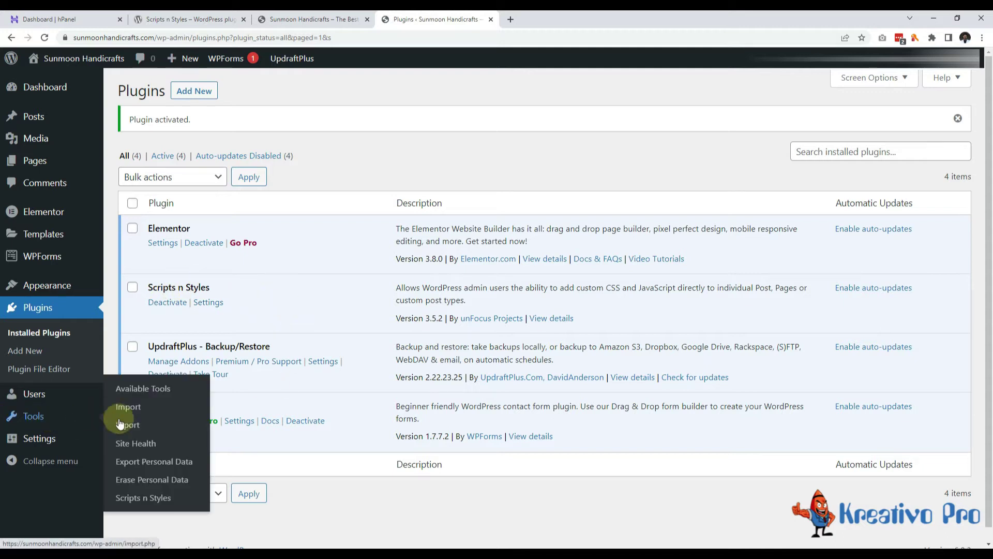
pyautogui.click(131, 496)
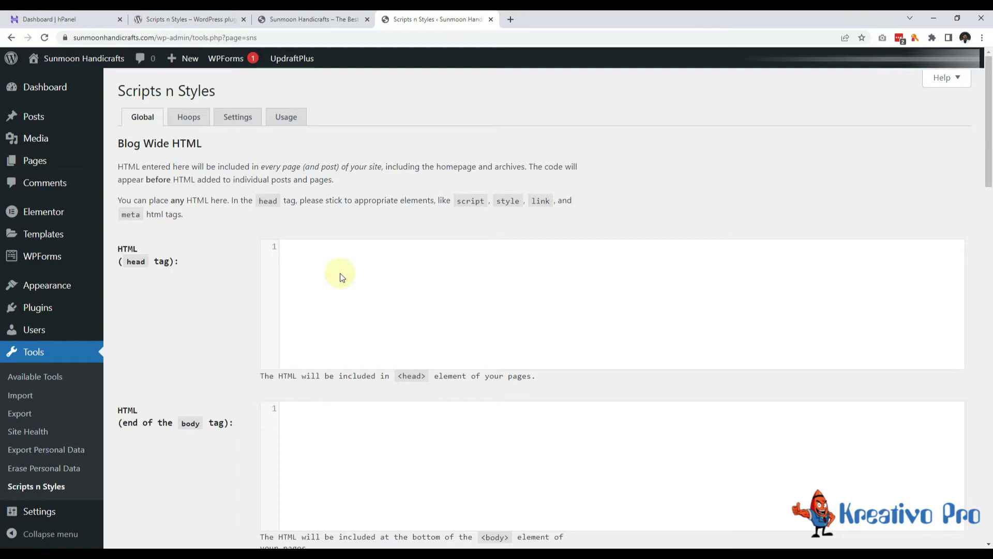
pyautogui.write('<script>')
pyautogui.moveTo(62, 512)
pyautogui.moveTo(202, 256); pyautogui.dragTo(399, 337)
# Review the head-element note and scroll through the Global tab's style and script options
pyautogui.click(234, 292)
pyautogui.moveTo(372, 377); pyautogui.dragTo(516, 381)
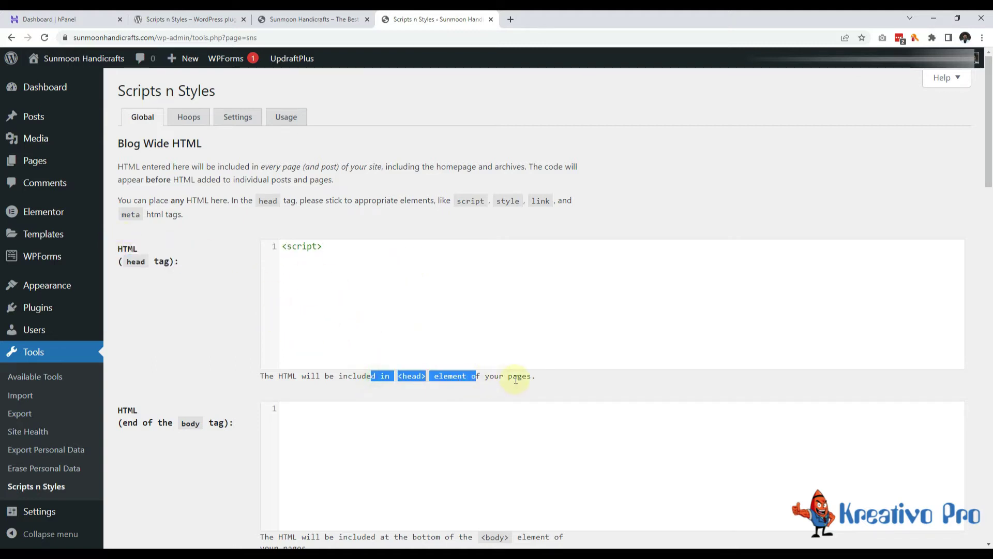
pyautogui.click(515, 381)
pyautogui.scroll(-3, 321, 372)
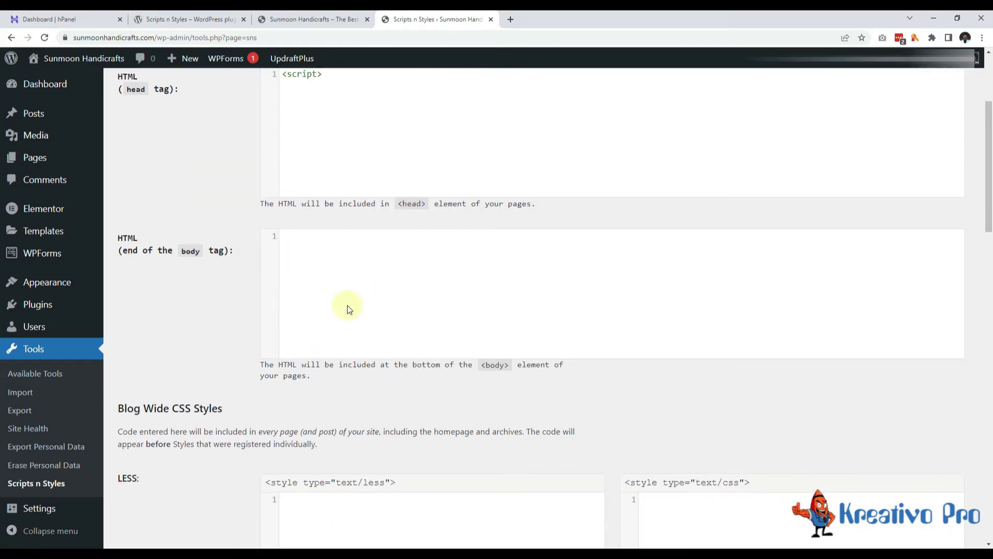
pyautogui.scroll(-5, 208, 326)
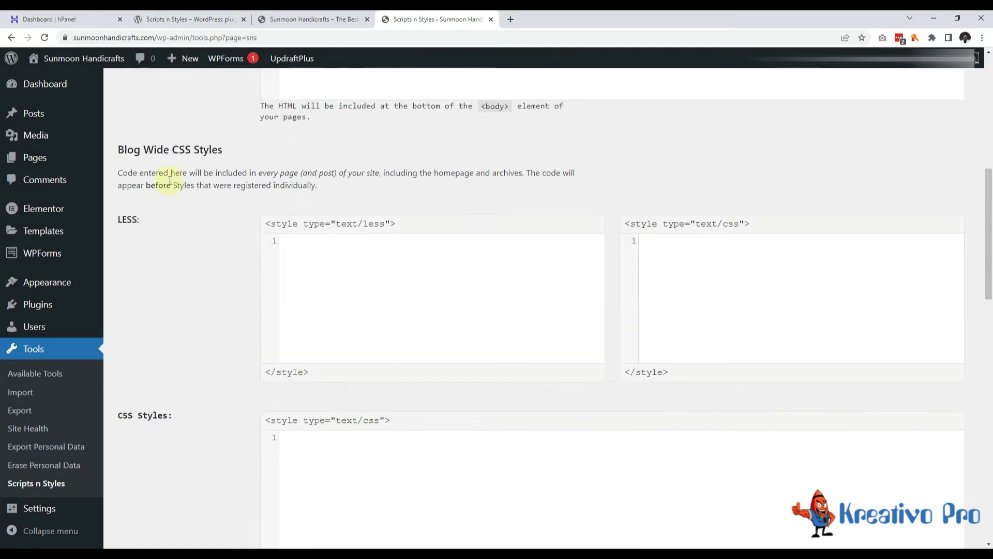
pyautogui.scroll(-3, 317, 317)
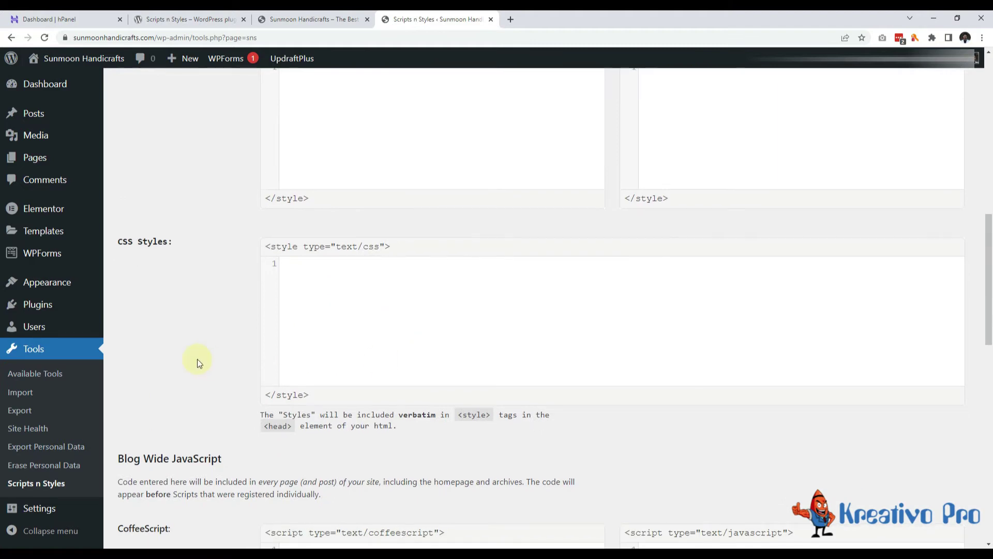
pyautogui.scroll(-5, 197, 360)
pyautogui.scroll(-5, 362, 338)
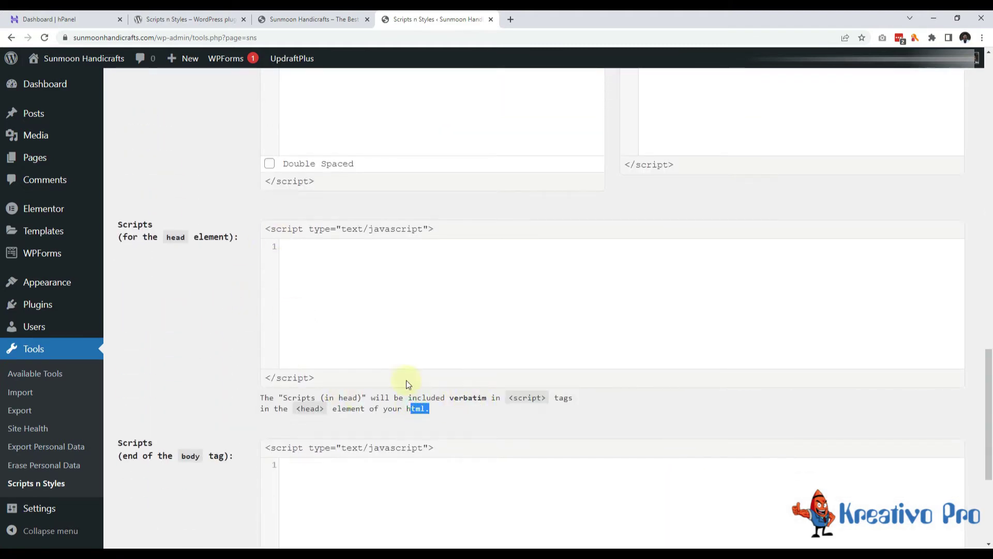
pyautogui.scroll(-4, 302, 362)
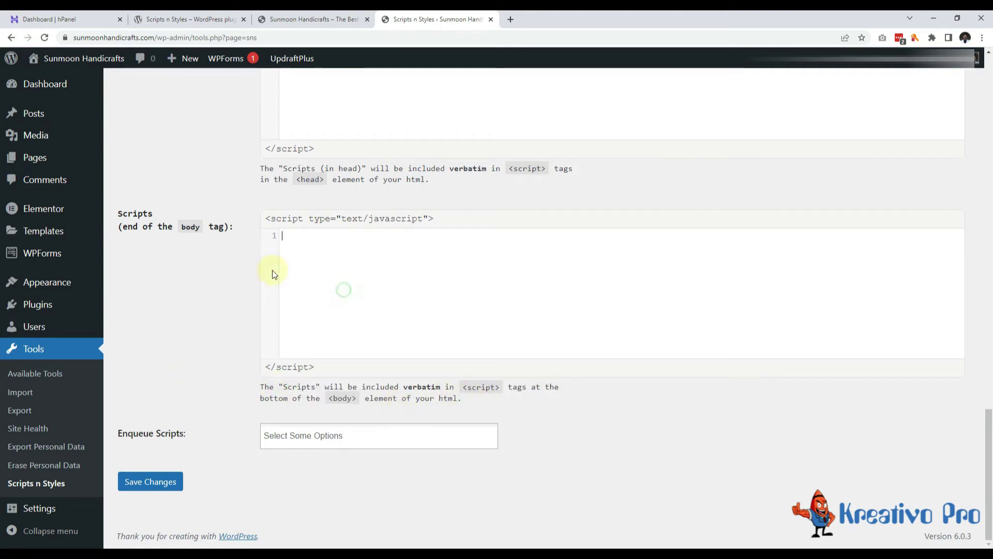
# Add then remove jquery in Enqueue Scripts, and go to the Hoops tab
pyautogui.click(305, 439)
pyautogui.write('jqu')
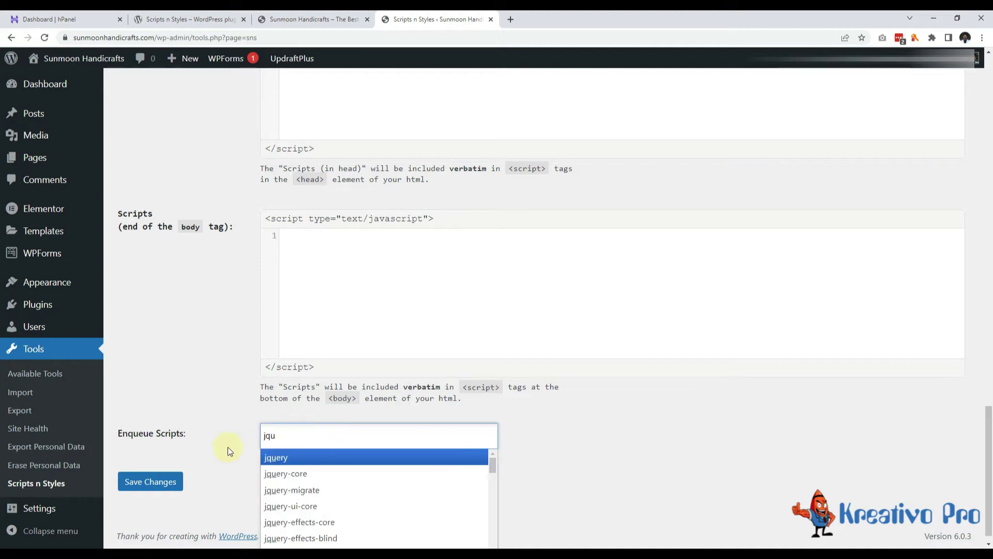
pyautogui.click(282, 458)
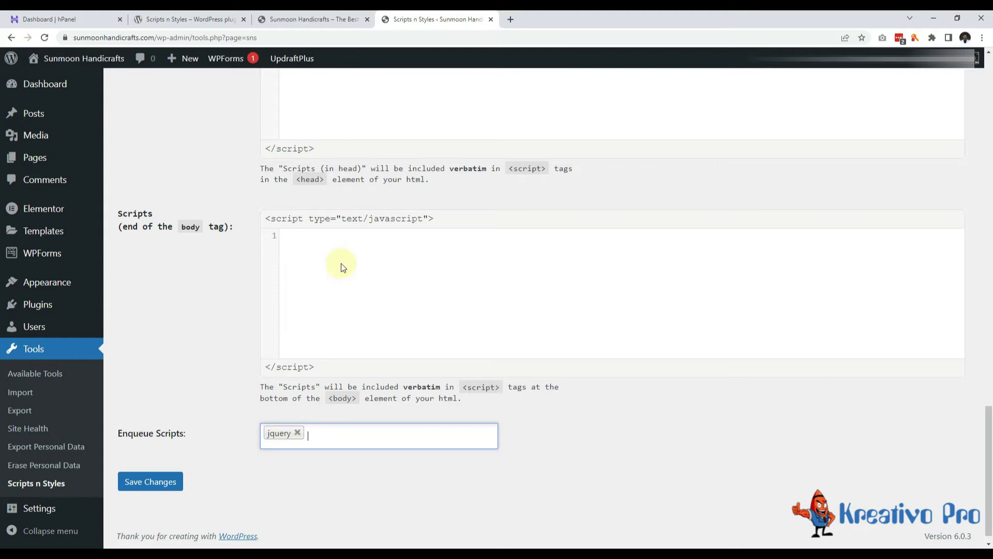
pyautogui.click(298, 432)
pyautogui.scroll(15, 216, 294)
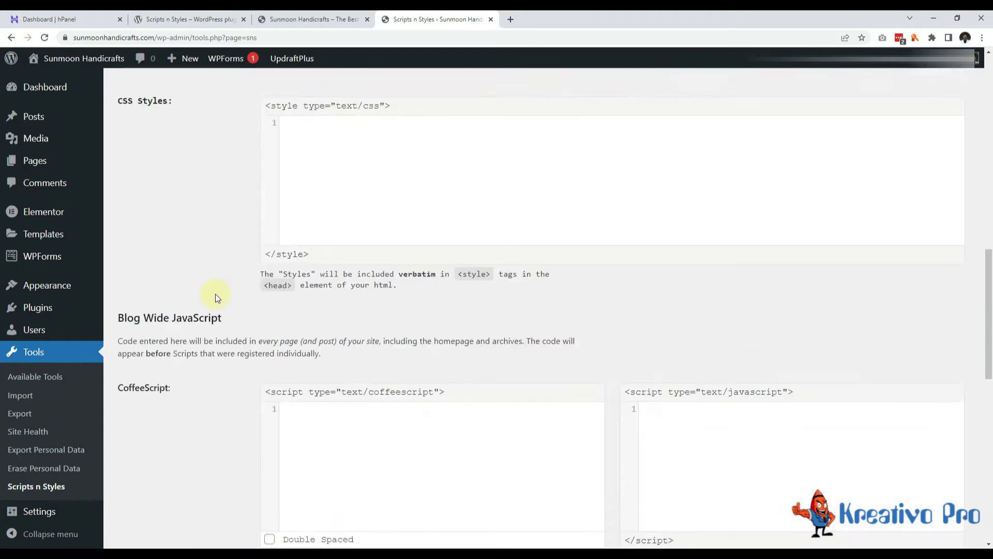
pyautogui.click(188, 120)
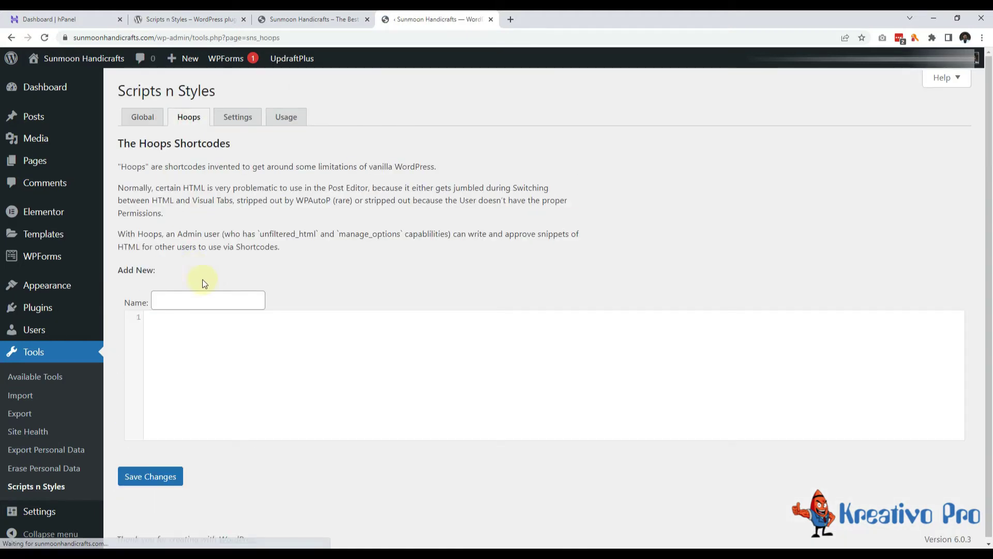
# Save a Hoops shortcode named 'Test Code' containing <script>alert("Hello");</script>
pyautogui.moveTo(142, 139); pyautogui.dragTo(282, 155)
pyautogui.click(258, 146)
pyautogui.click(280, 152)
pyautogui.click(196, 369)
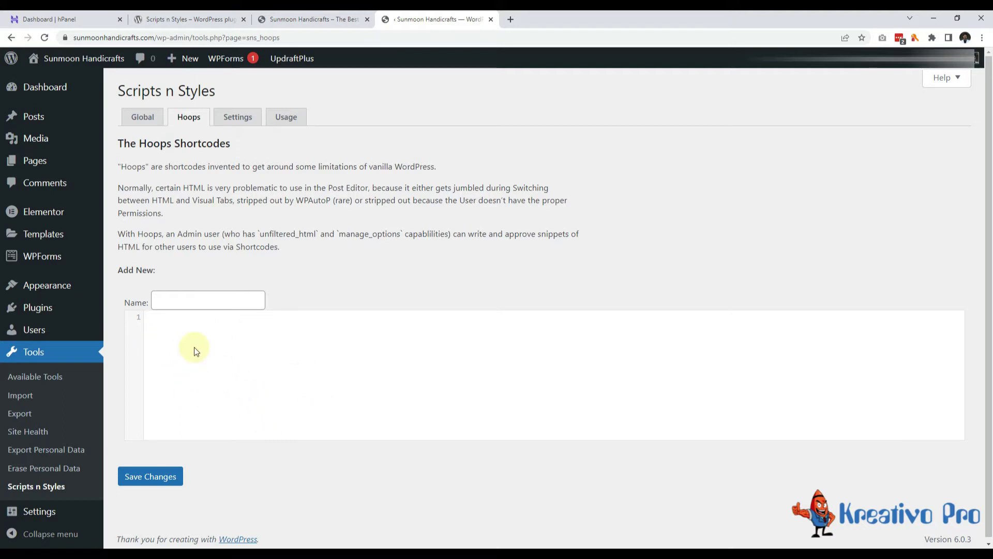
pyautogui.click(176, 300)
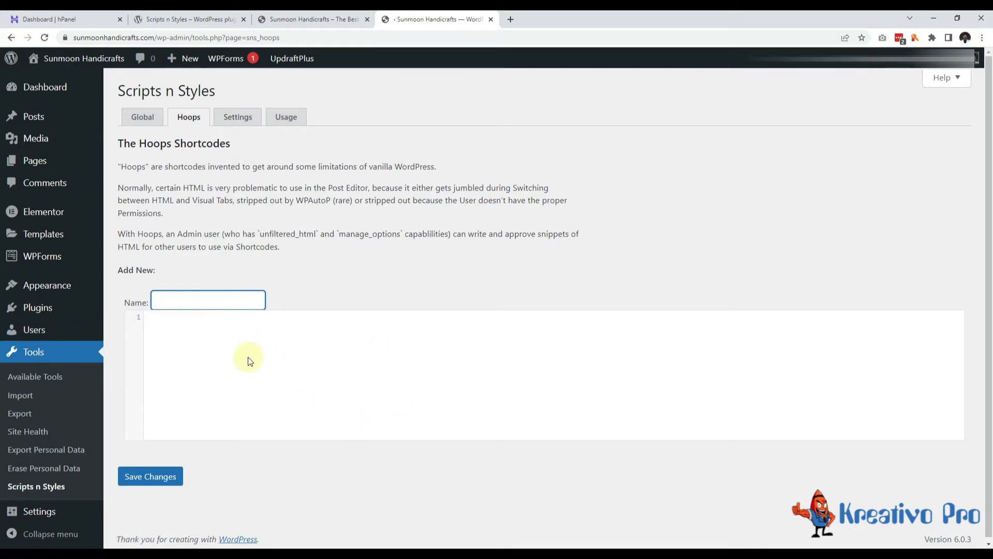
pyautogui.click(196, 369)
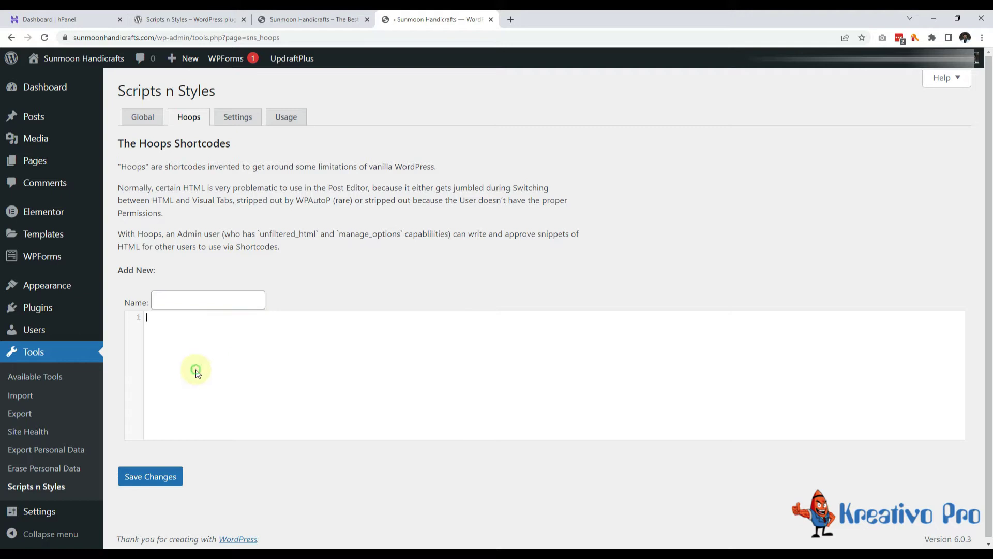
pyautogui.click(193, 304)
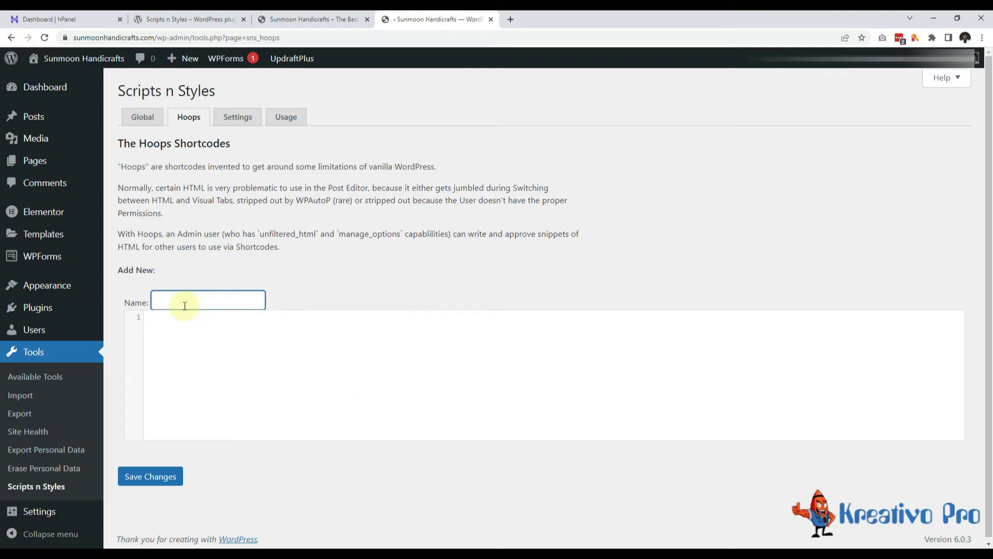
pyautogui.write('Test Code')
pyautogui.click(232, 360)
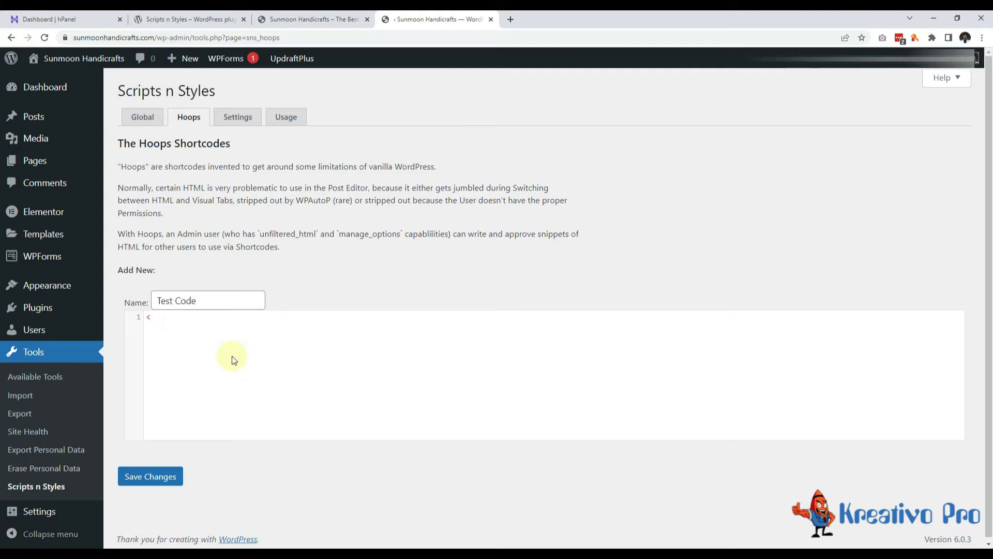
pyautogui.write('</script>alert("Hel')
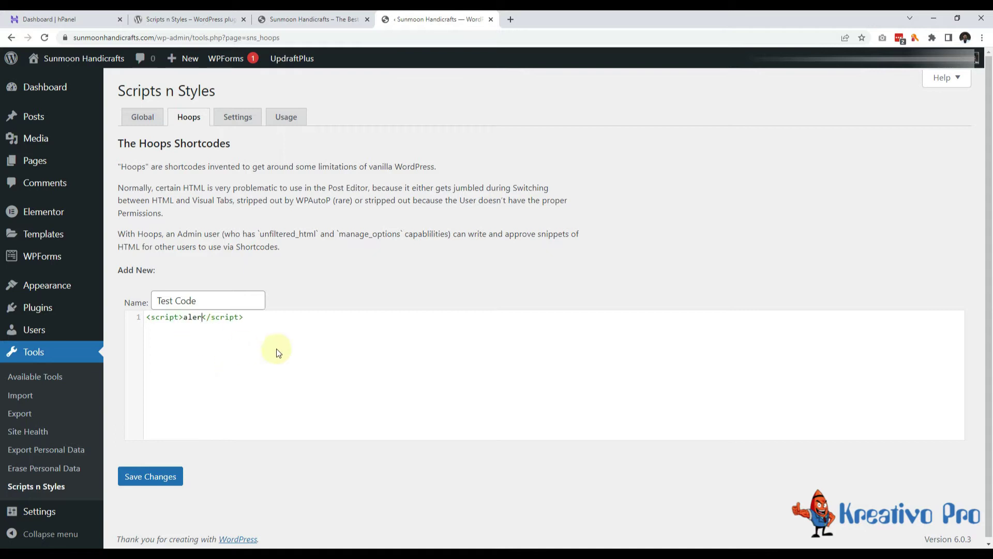
pyautogui.write('lo");')
pyautogui.click(149, 476)
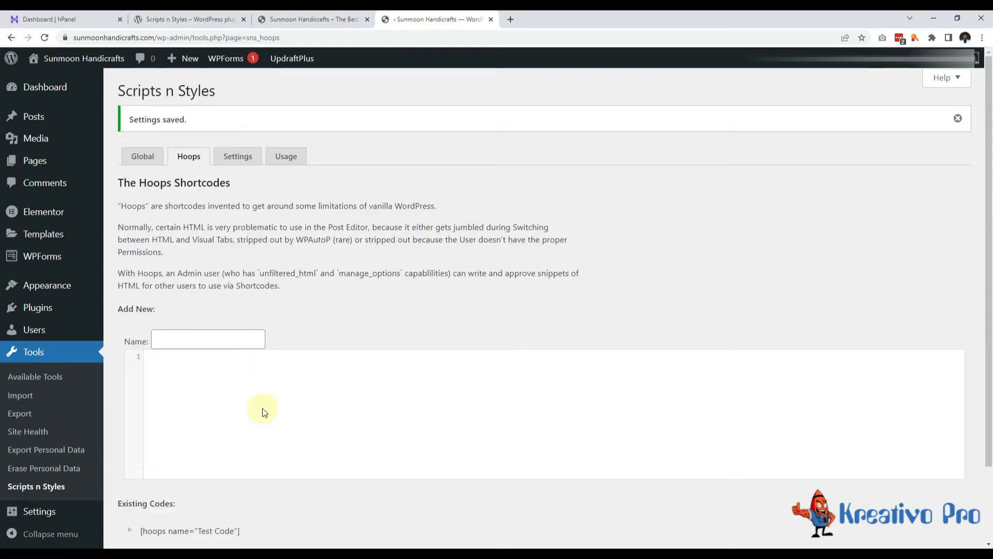
# Expand the Test Code shortcode to inspect its saved alert script
pyautogui.scroll(-2, 171, 447)
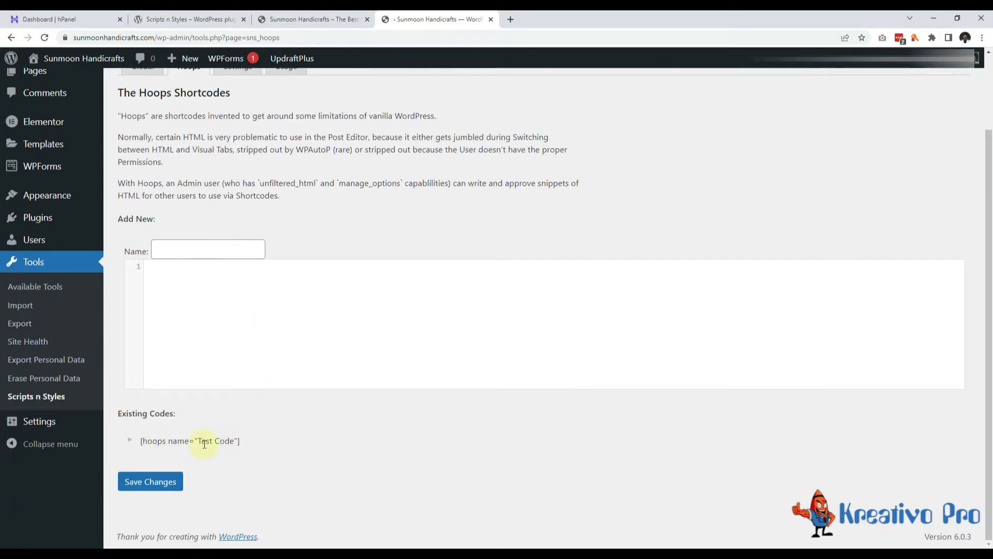
pyautogui.moveTo(139, 441); pyautogui.dragTo(247, 439)
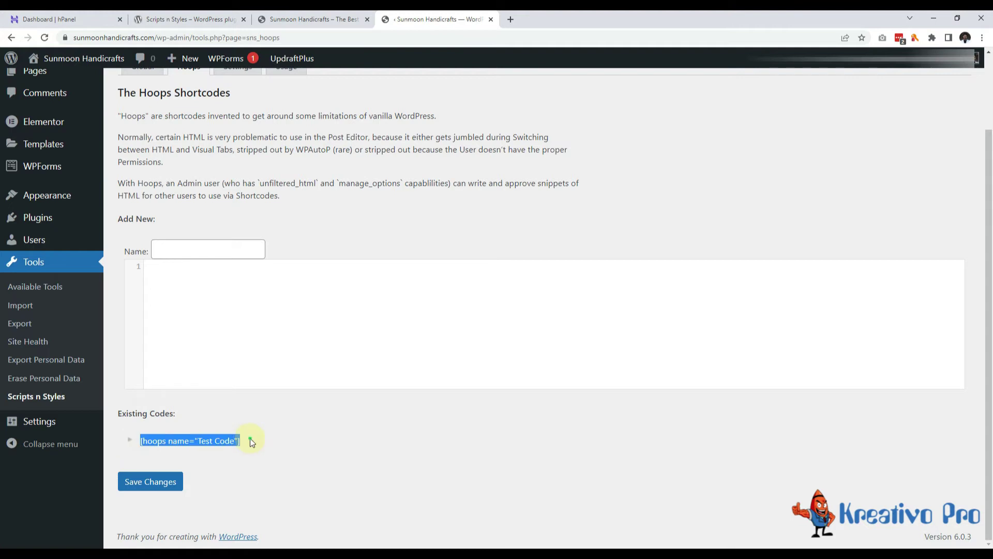
pyautogui.click(250, 439)
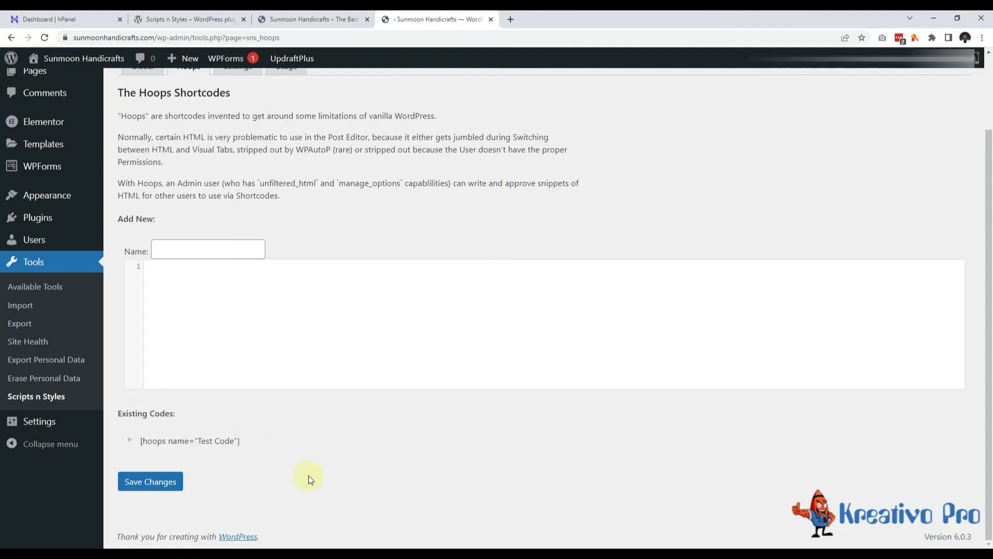
pyautogui.click(129, 439)
pyautogui.scroll(-1, 250, 431)
pyautogui.scroll(-3, 250, 432)
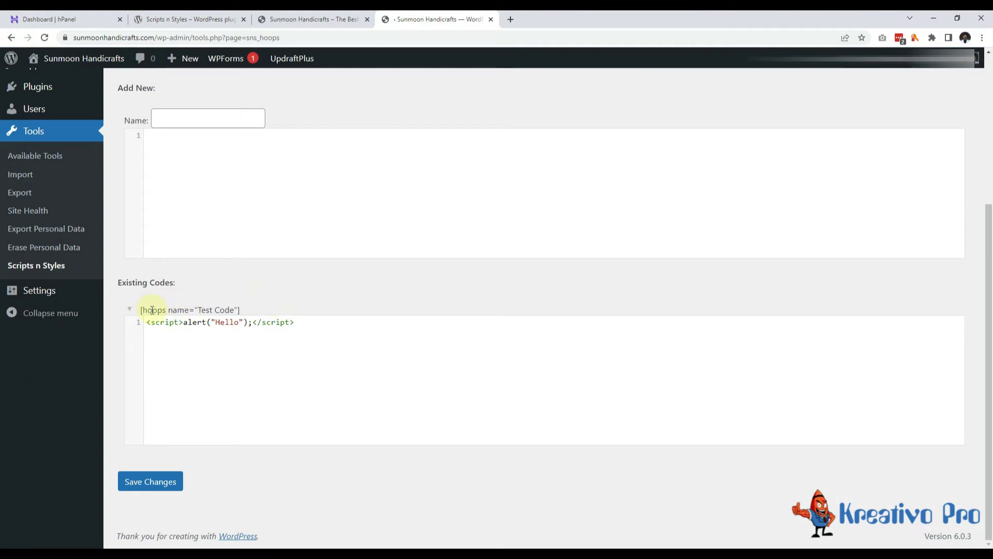
pyautogui.moveTo(147, 322); pyautogui.dragTo(325, 346)
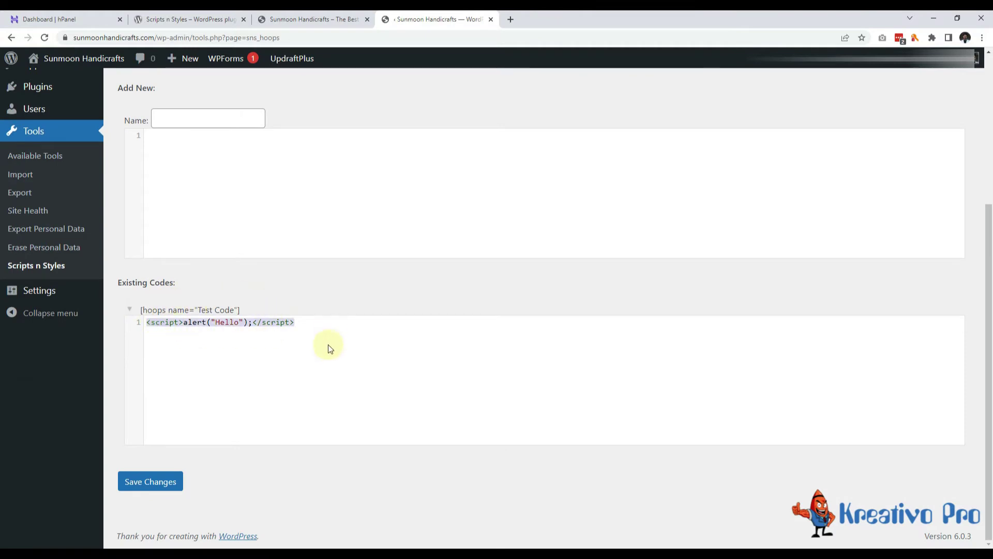
pyautogui.click(321, 348)
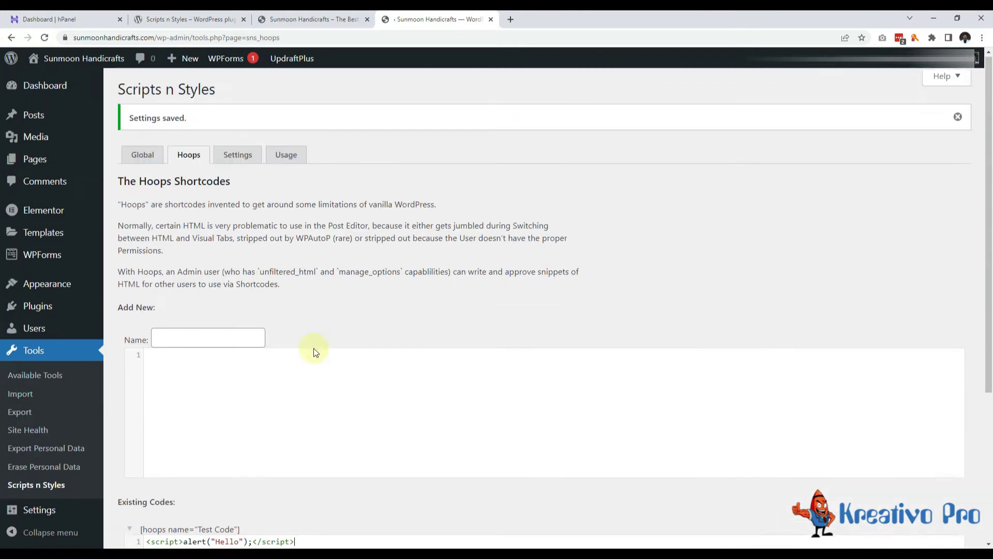
# Collapse the Test Code shortcode entry again
pyautogui.scroll(-3, 316, 352)
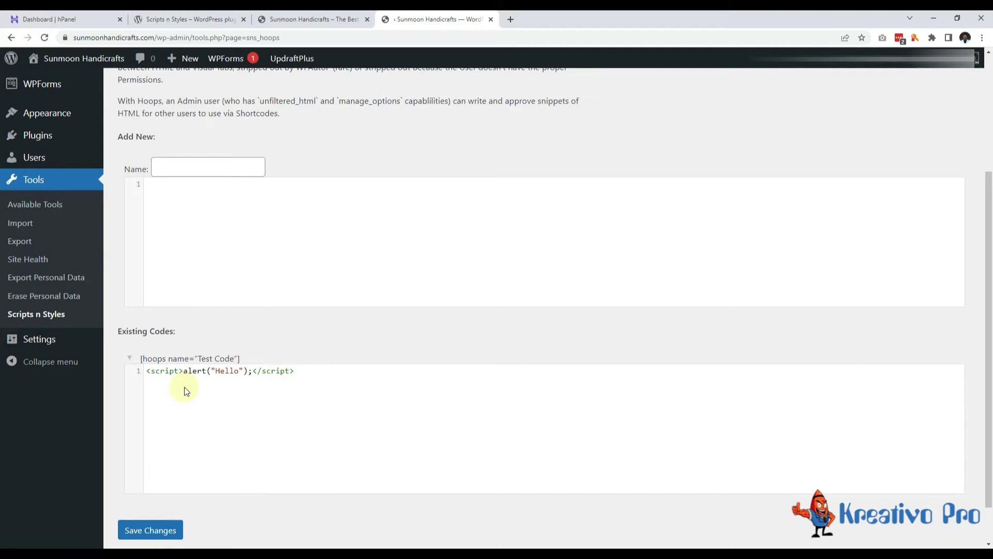
pyautogui.click(131, 362)
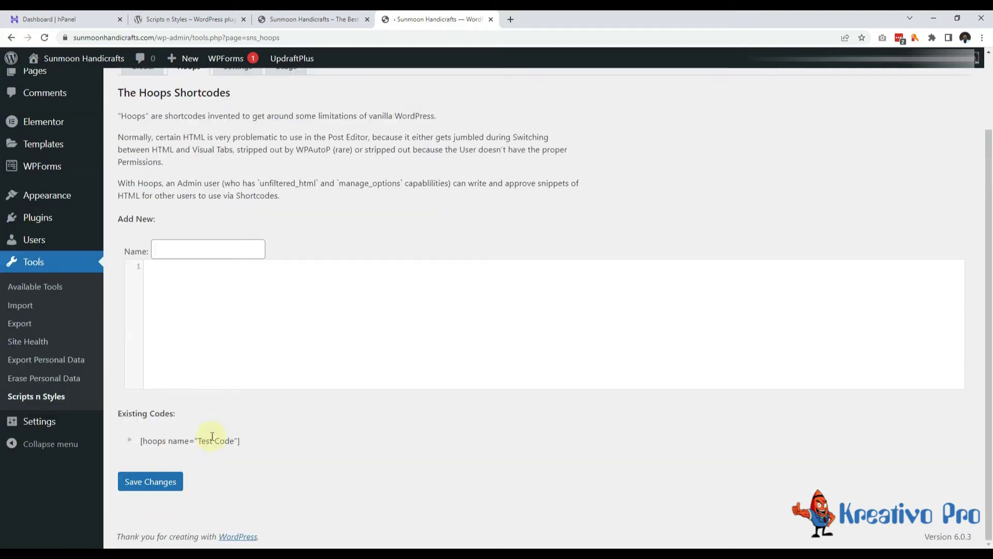
pyautogui.scroll(2, 230, 316)
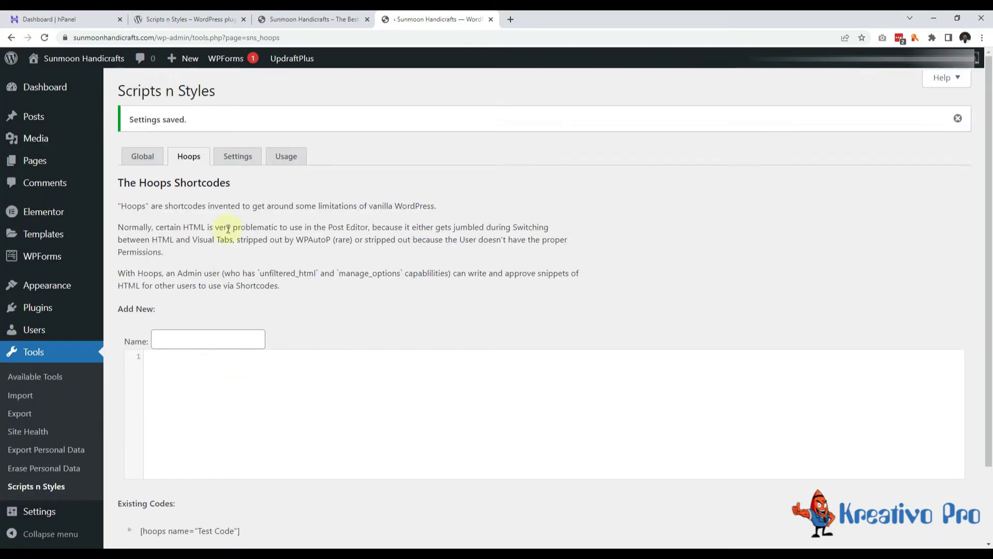
# On the Settings tab, set Menu Position to options-general.php and save
pyautogui.click(226, 161)
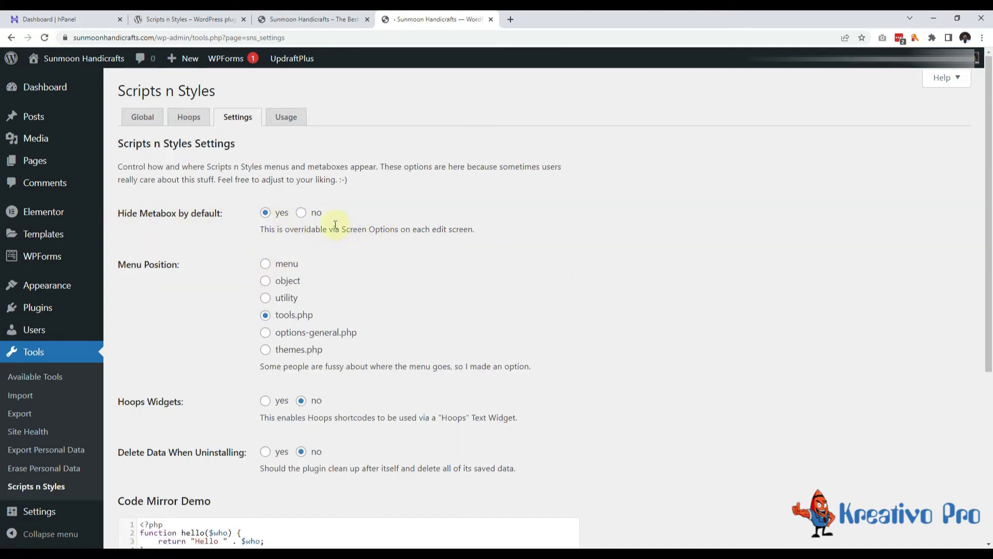
pyautogui.moveTo(335, 225); pyautogui.dragTo(466, 226)
pyautogui.click(482, 227)
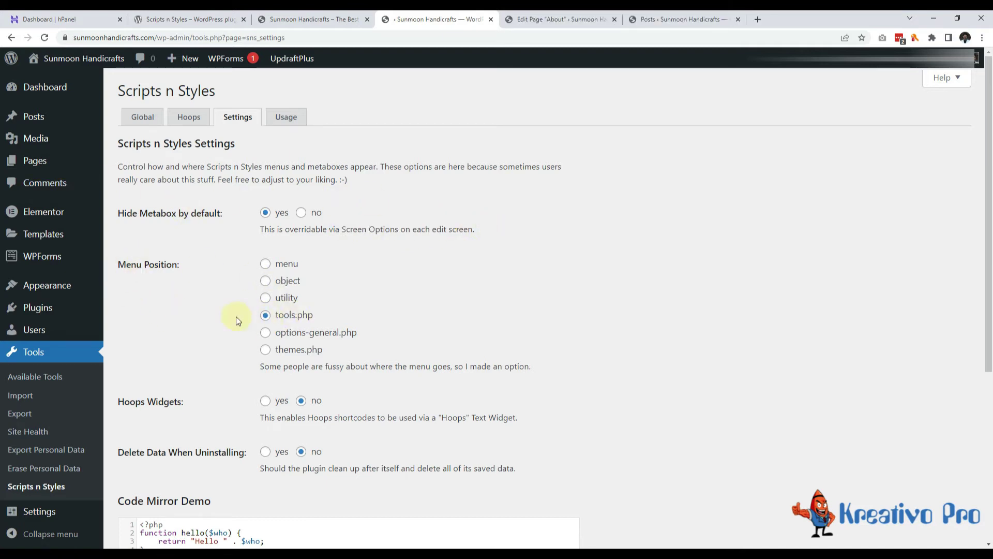
pyautogui.scroll(-3, 236, 317)
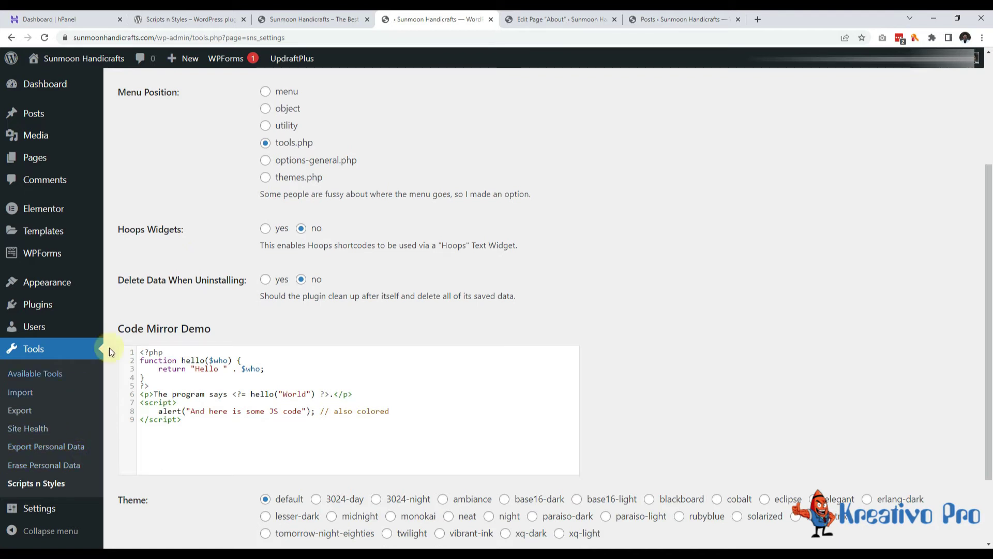
pyautogui.scroll(2, 303, 306)
pyautogui.click(265, 246)
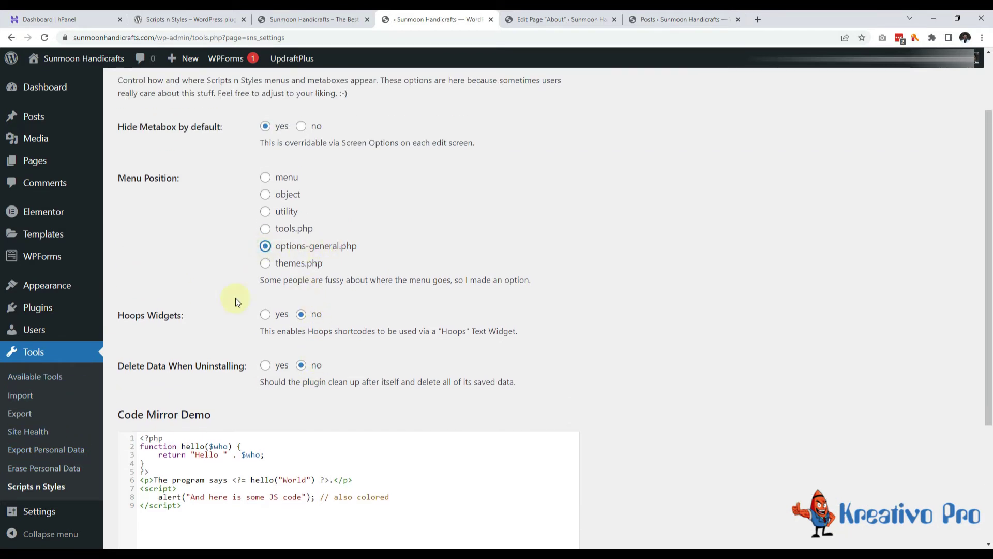
pyautogui.scroll(-3, 235, 297)
pyautogui.click(152, 478)
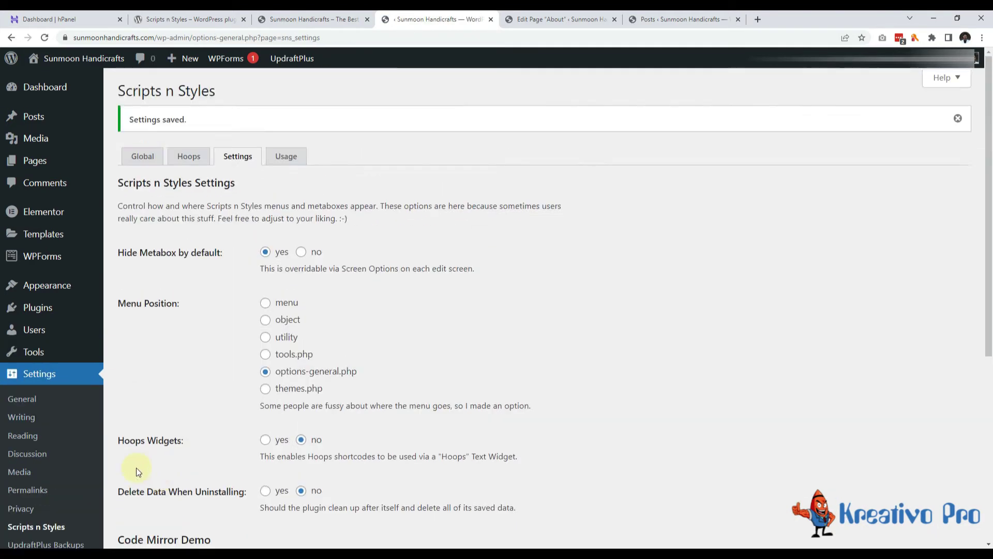
# Try the themes.php menu position option
pyautogui.scroll(-5, 135, 470)
pyautogui.moveTo(34, 312)
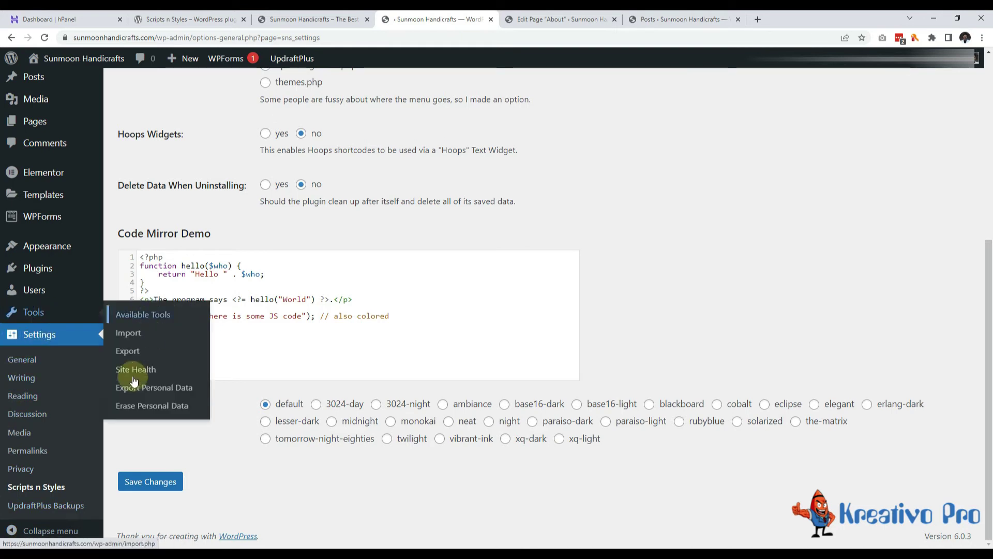
pyautogui.scroll(6, 414, 381)
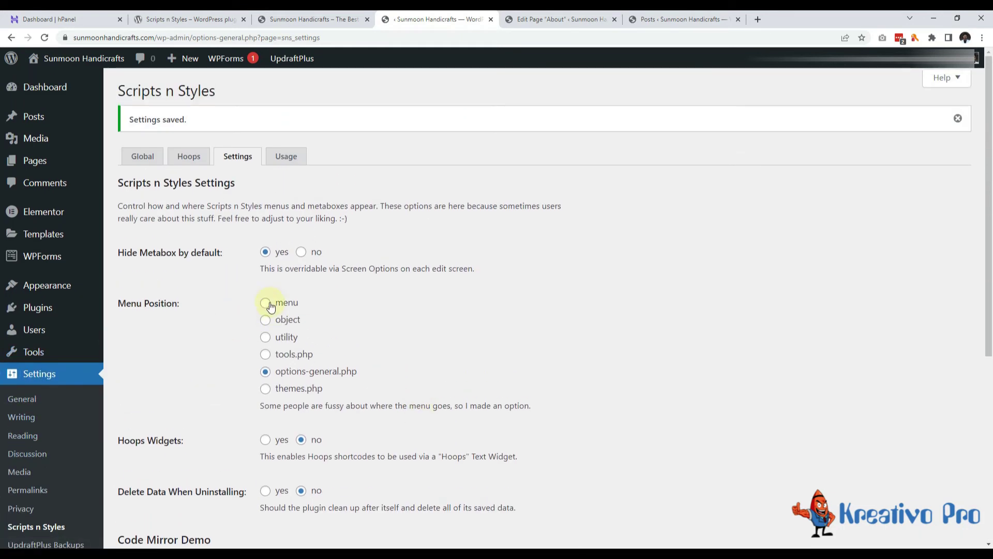
pyautogui.click(265, 389)
# Set the menu position back to tools.php and save
pyautogui.click(265, 372)
pyautogui.click(265, 354)
pyautogui.scroll(-6, 163, 366)
pyautogui.click(150, 481)
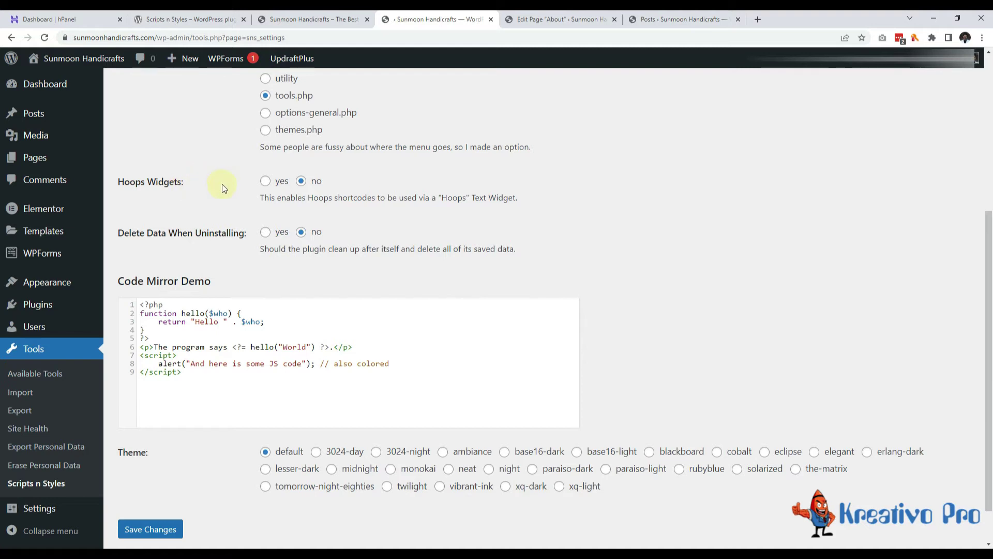
# Open Appearance > Widgets in a new tab and browse the full block library
pyautogui.moveTo(42, 282)
pyautogui.middleClick(136, 323)
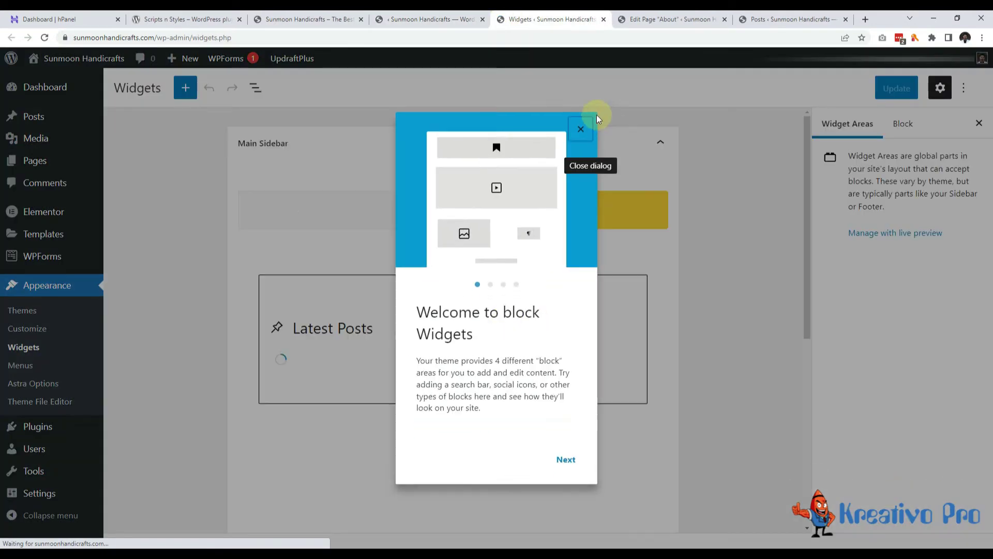
pyautogui.click(587, 123)
pyautogui.scroll(-6, 254, 336)
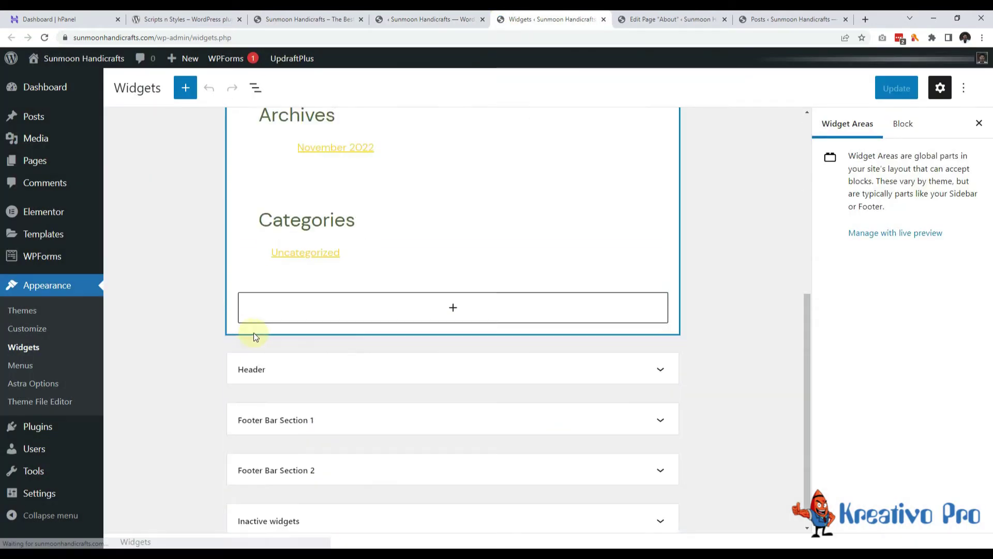
pyautogui.scroll(5, 344, 282)
pyautogui.scroll(-4, 441, 370)
pyautogui.click(440, 370)
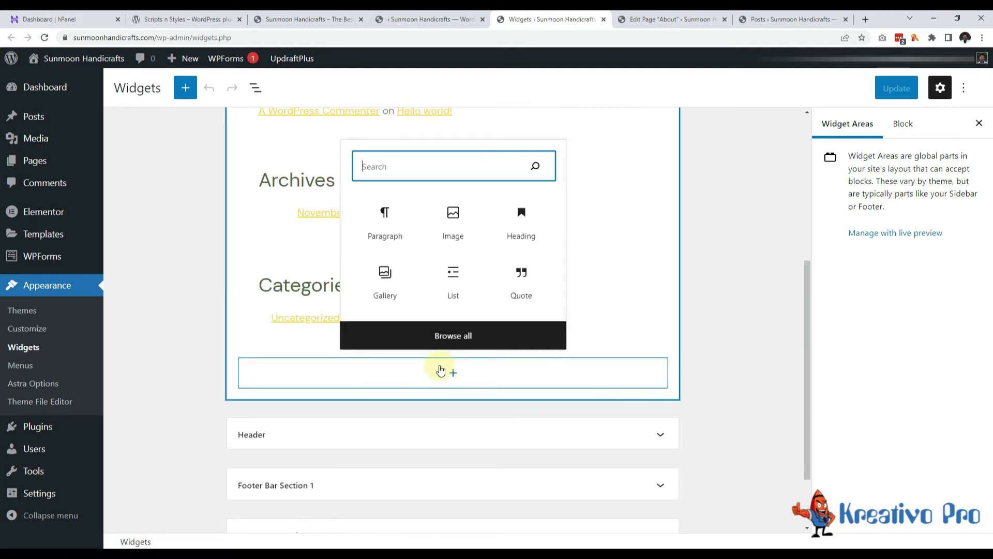
pyautogui.click(467, 332)
# Save Hoops Widgets set to yes, and open the Hoops shortcodes in a new tab
pyautogui.hotkey('ctrl', 'shift', 'Tab')
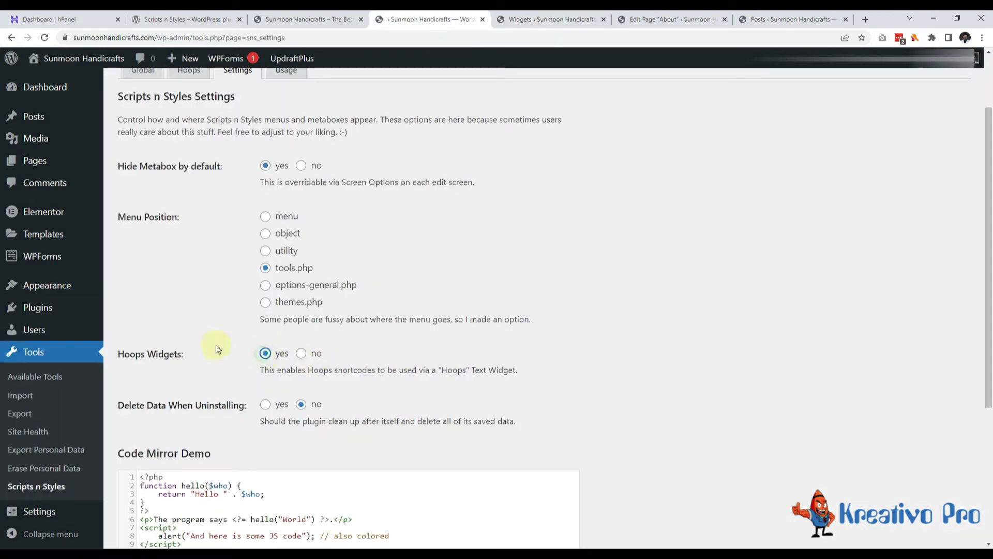
pyautogui.press('Return')
pyautogui.middleClick(186, 166)
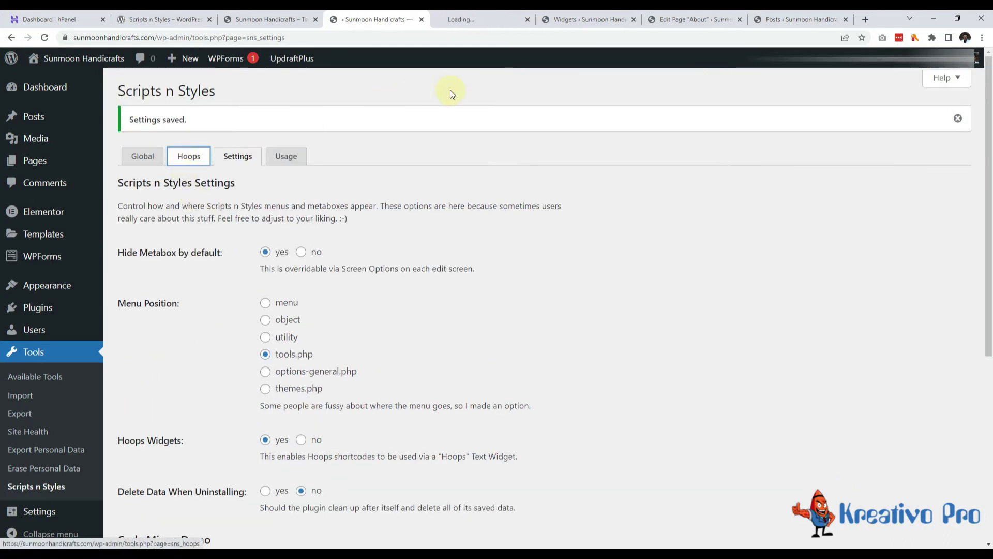
pyautogui.click(483, 19)
pyautogui.scroll(-1, 186, 436)
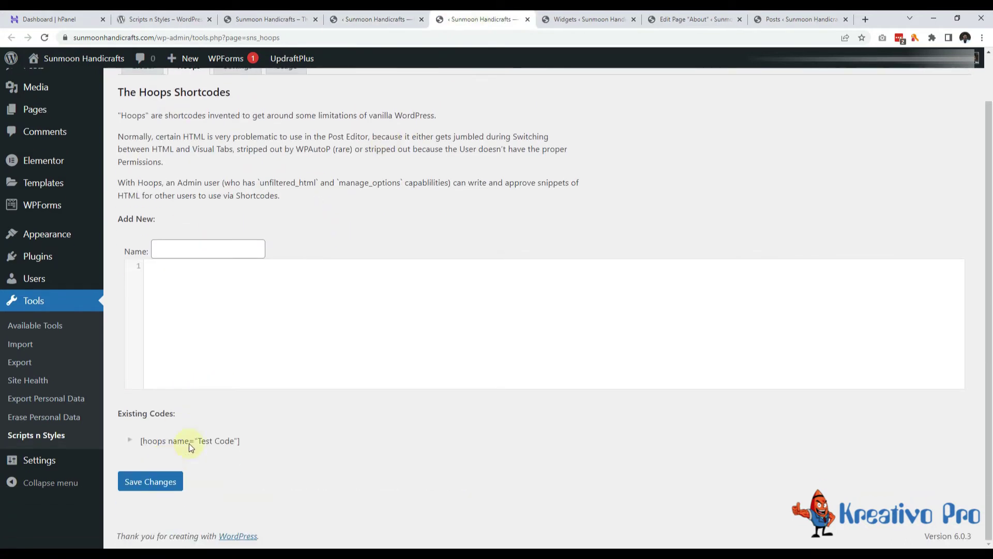
# Show the Shortcodes section of the About page's Scripts n Styles box, then return to settings
pyautogui.click(691, 19)
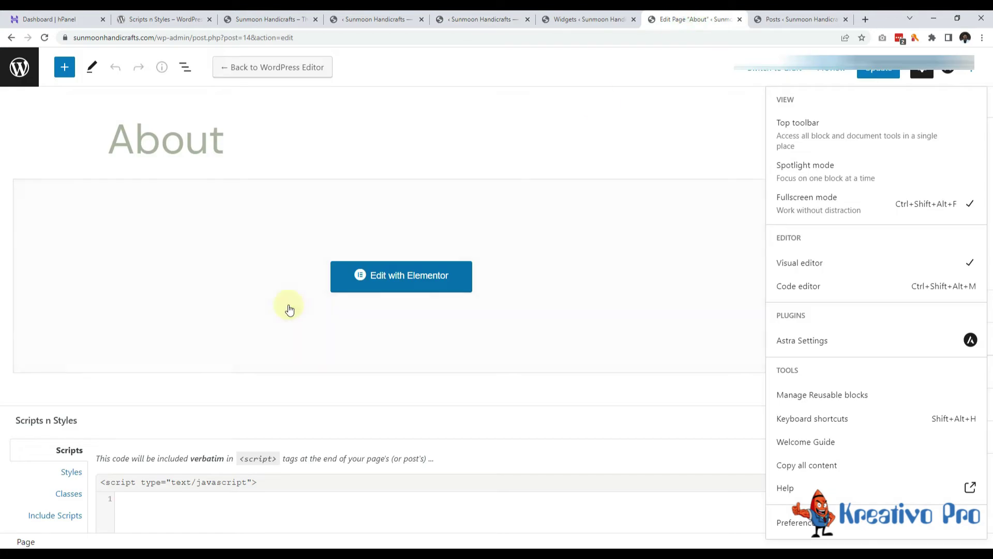
pyautogui.scroll(-6, 288, 311)
pyautogui.scroll(2, 104, 366)
pyautogui.click(56, 282)
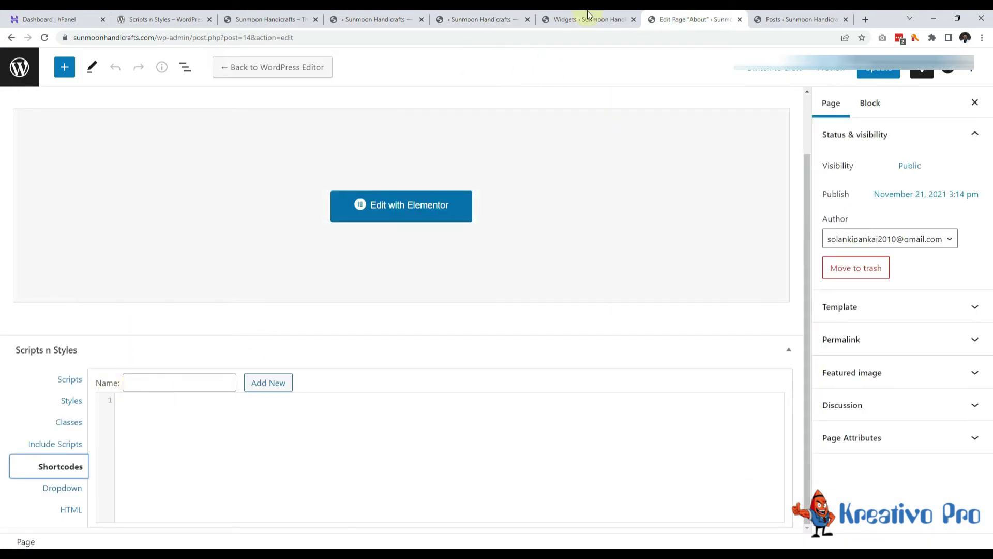
pyautogui.click(574, 19)
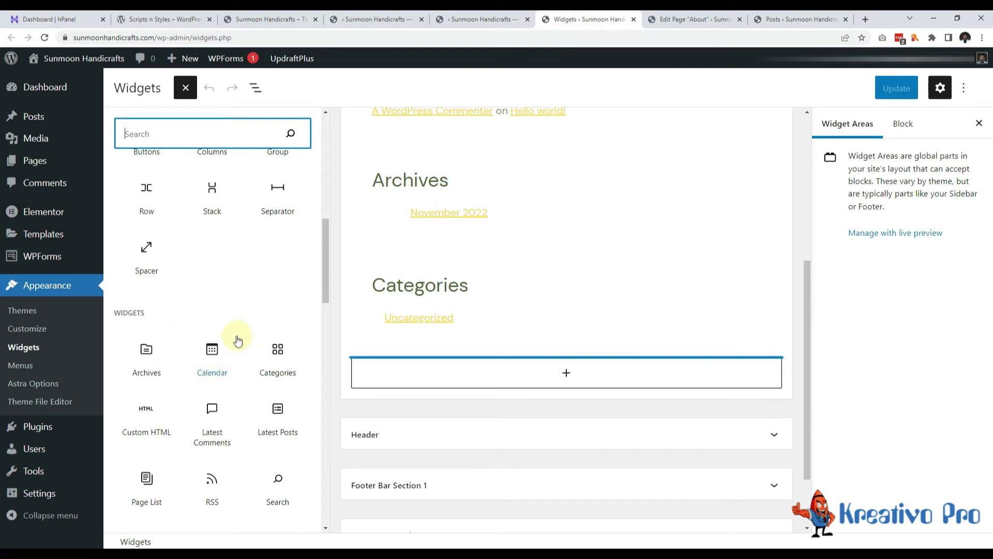
pyautogui.click(363, 20)
# Save Delete Data When Uninstalling as yes in the Scripts n Styles settings
pyautogui.scroll(-3, 217, 340)
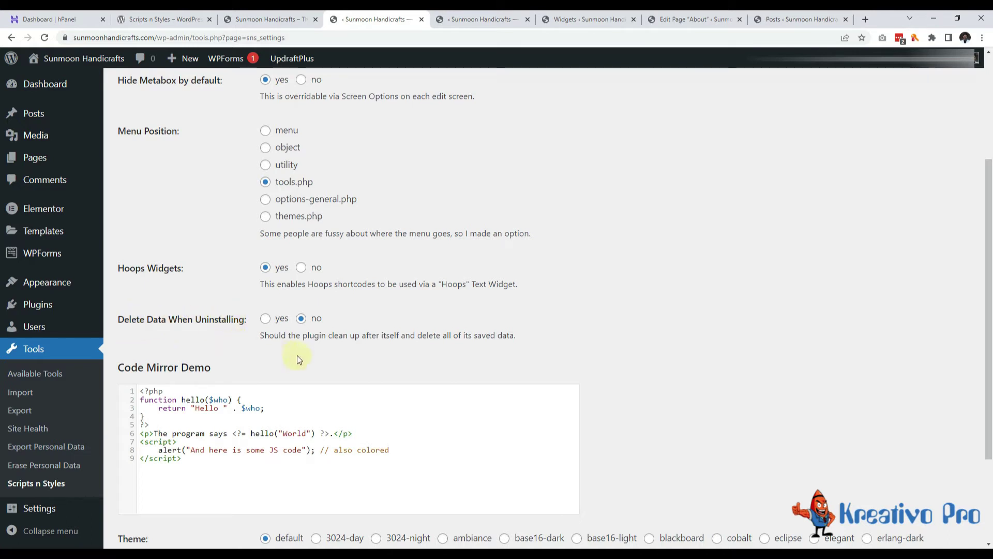
pyautogui.scroll(-3, 346, 355)
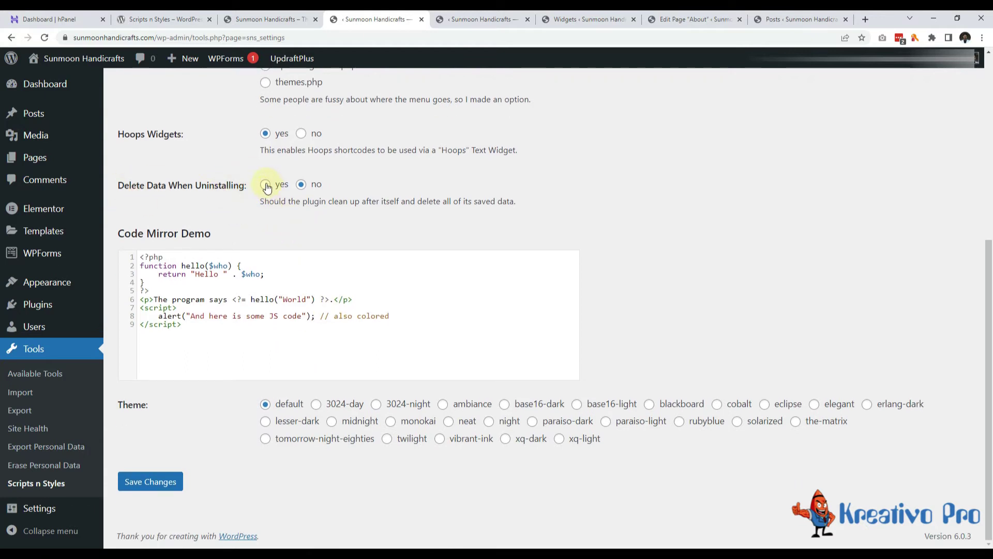
pyautogui.click(148, 481)
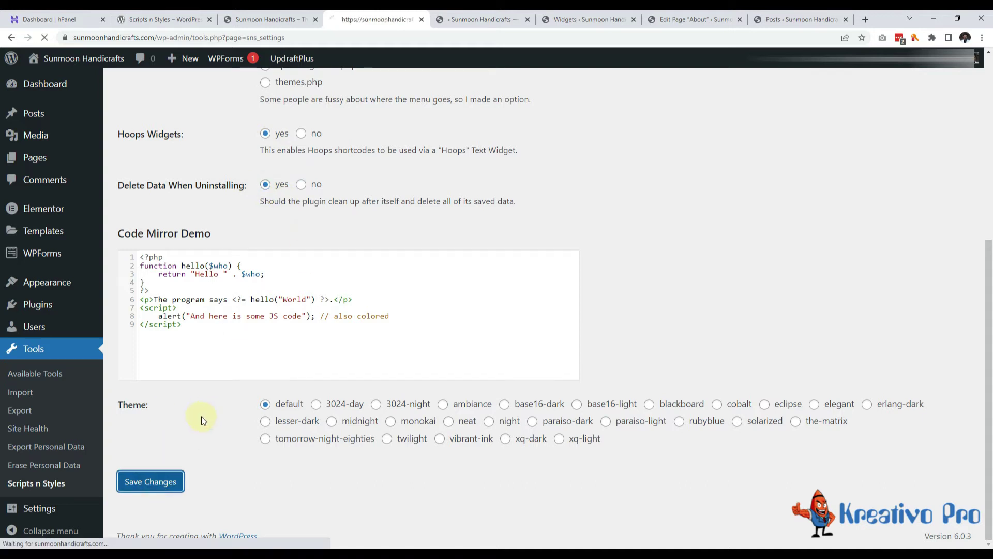
pyautogui.scroll(-6, 203, 411)
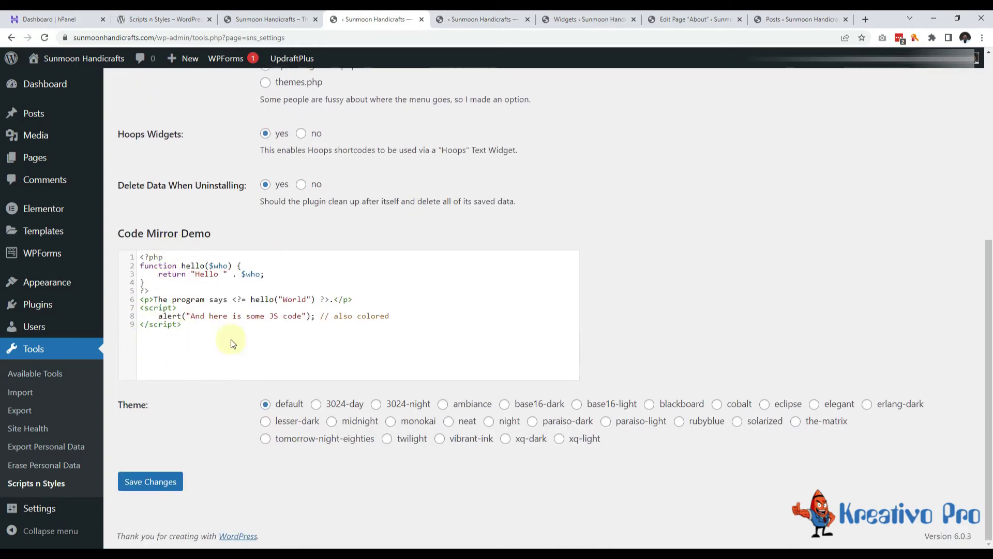
pyautogui.click(186, 323)
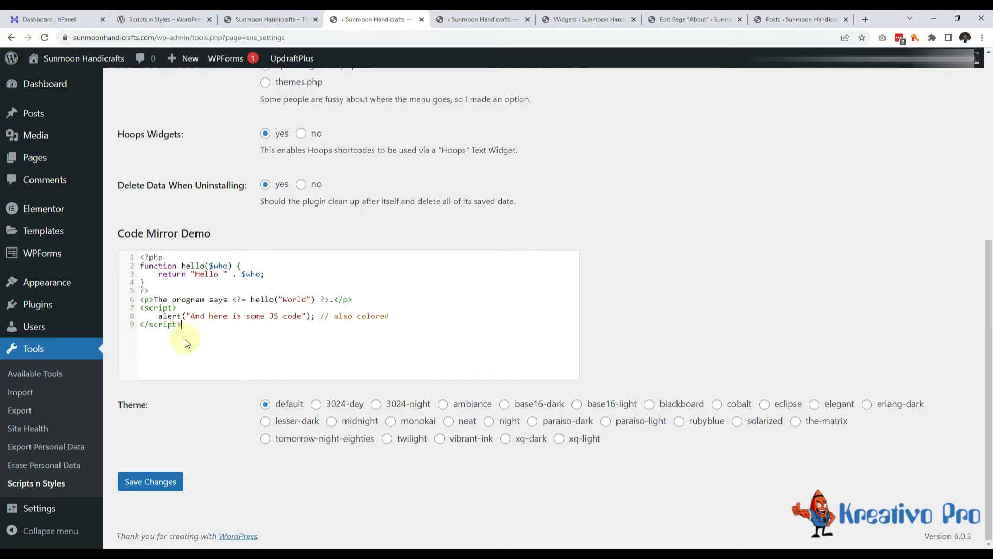
# Preview 3024-day, ambiance, base16-dark and base16-light themes, then save 3024-night
pyautogui.press('Up')
pyautogui.press('Up')
pyautogui.press('Up')
pyautogui.press('Up')
pyautogui.press('Up')
pyautogui.press('Up')
pyautogui.press('Up')
pyautogui.press('Left')
pyautogui.press('Left')
pyautogui.press('Left')
pyautogui.press('Left')
pyautogui.press('Left')
pyautogui.click(316, 405)
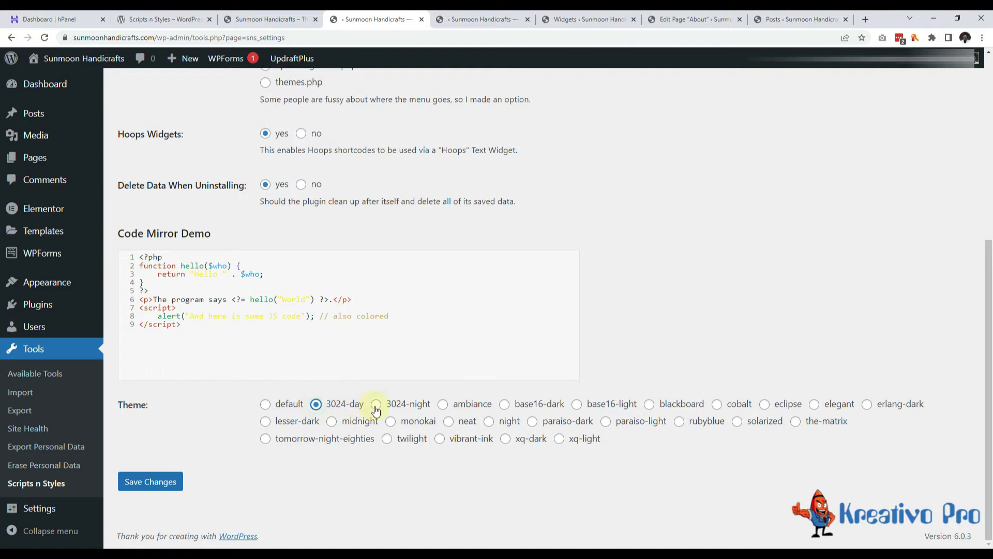
pyautogui.click(376, 405)
pyautogui.click(444, 406)
pyautogui.click(506, 409)
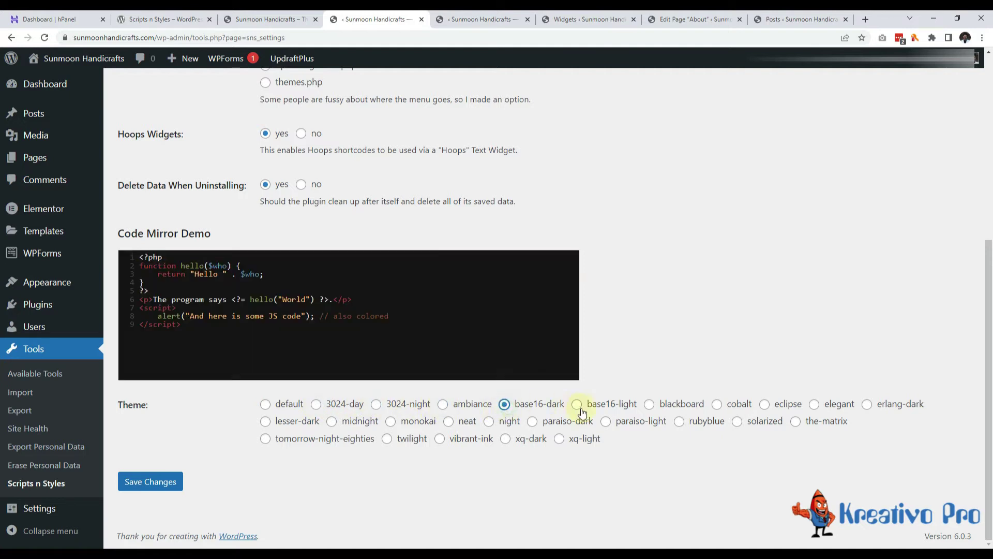
pyautogui.click(576, 405)
pyautogui.click(378, 405)
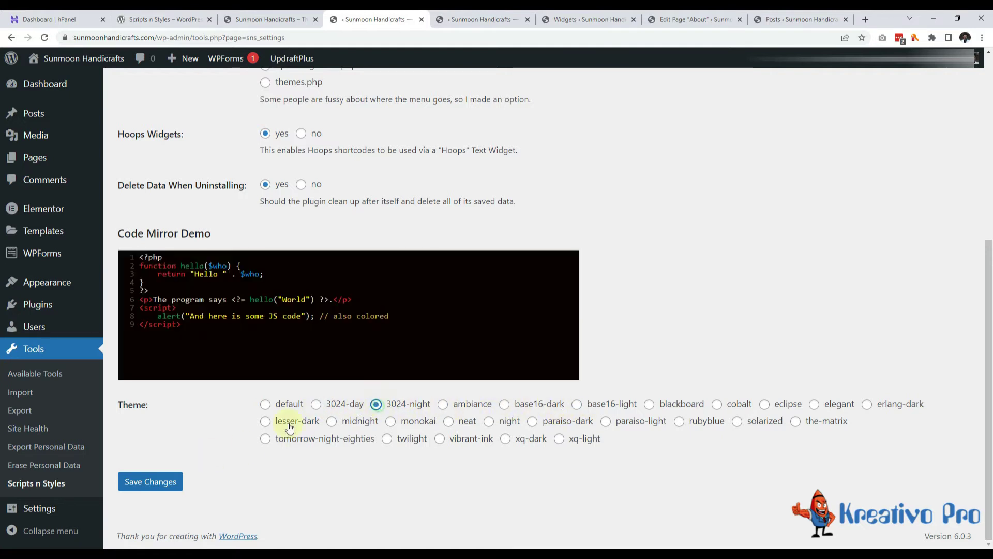
pyautogui.click(149, 483)
# Try editing the demo code in the 3024-night theme and open the Usage tab
pyautogui.scroll(-5, 212, 424)
pyautogui.click(208, 324)
pyautogui.scroll(5, 232, 357)
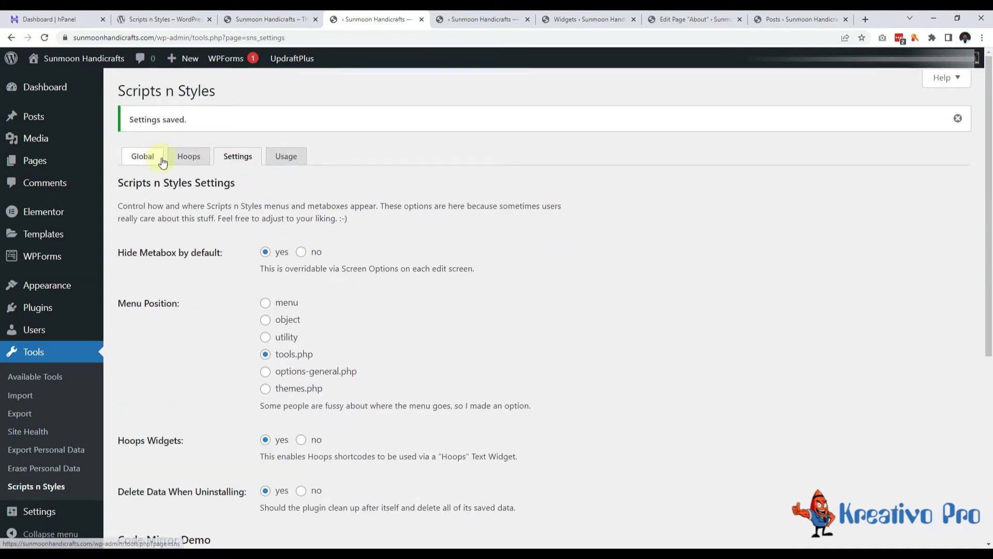
pyautogui.click(286, 158)
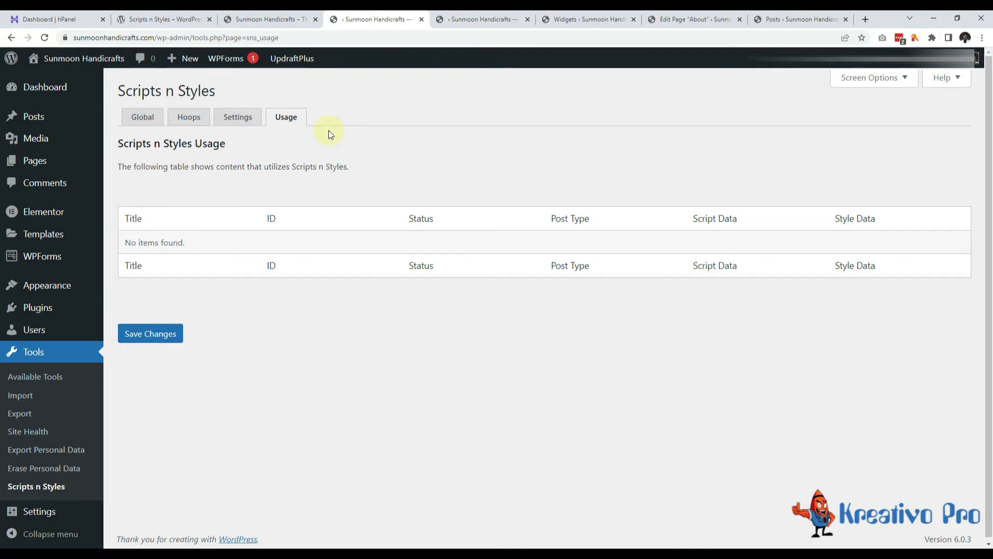
# Switch between the Pages list, a new Posts tab, and the empty Scripts n Styles Usage table
pyautogui.hotkey('ctrl', 'Tab')
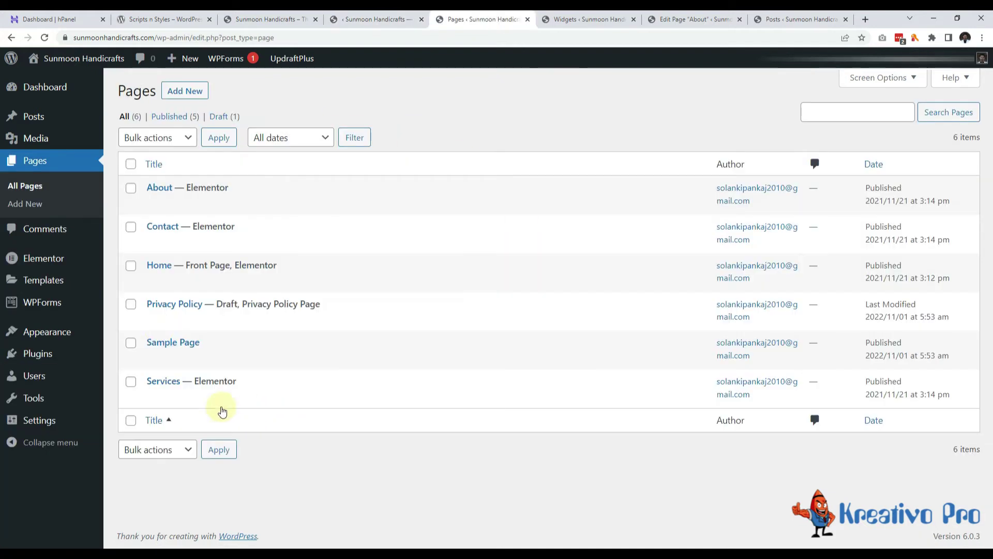
pyautogui.keyDown('ctrl'); pyautogui.click(29, 116); pyautogui.keyUp('ctrl')
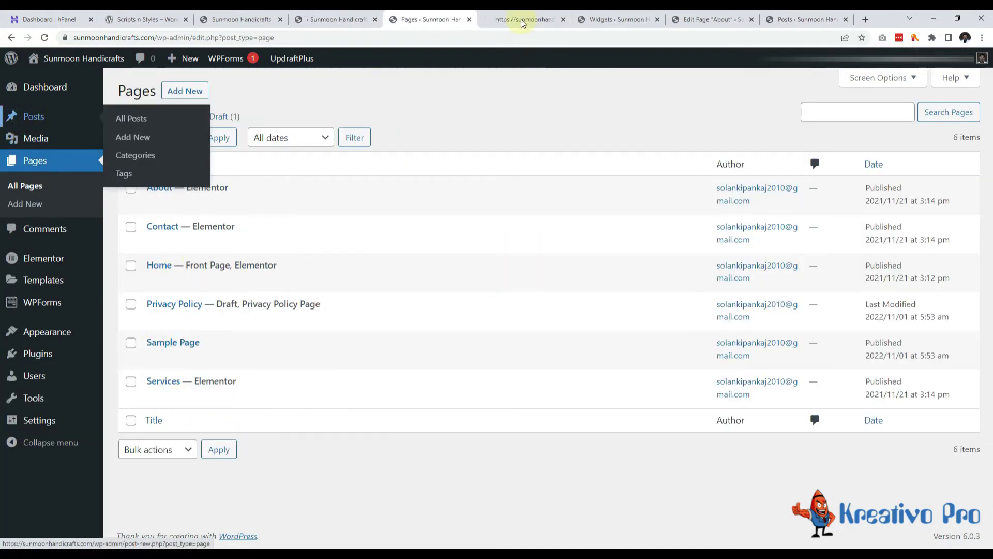
pyautogui.hotkey('ctrl', 'Tab')
pyautogui.click(430, 19)
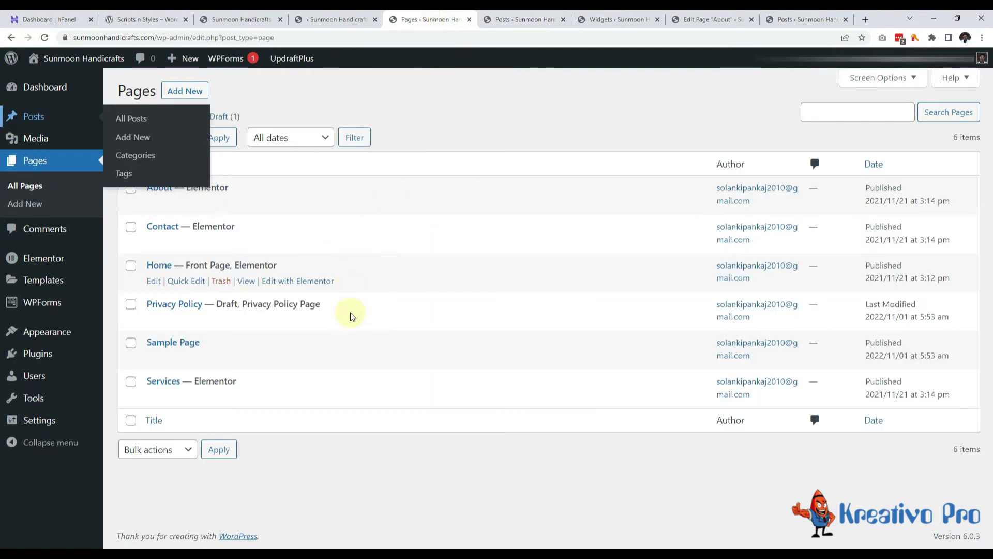
pyautogui.click(338, 19)
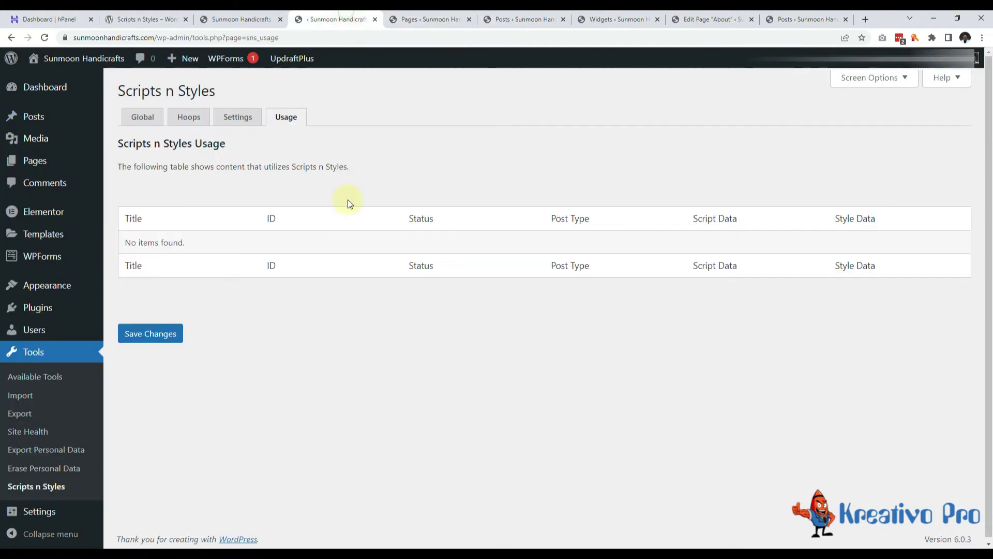
pyautogui.hotkey('ctrl', 'Tab')
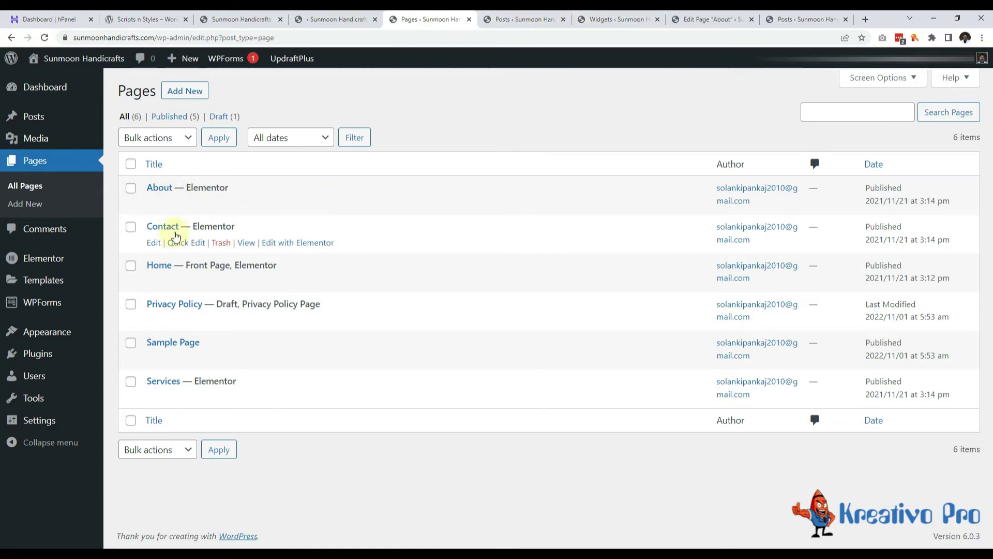
pyautogui.click(345, 18)
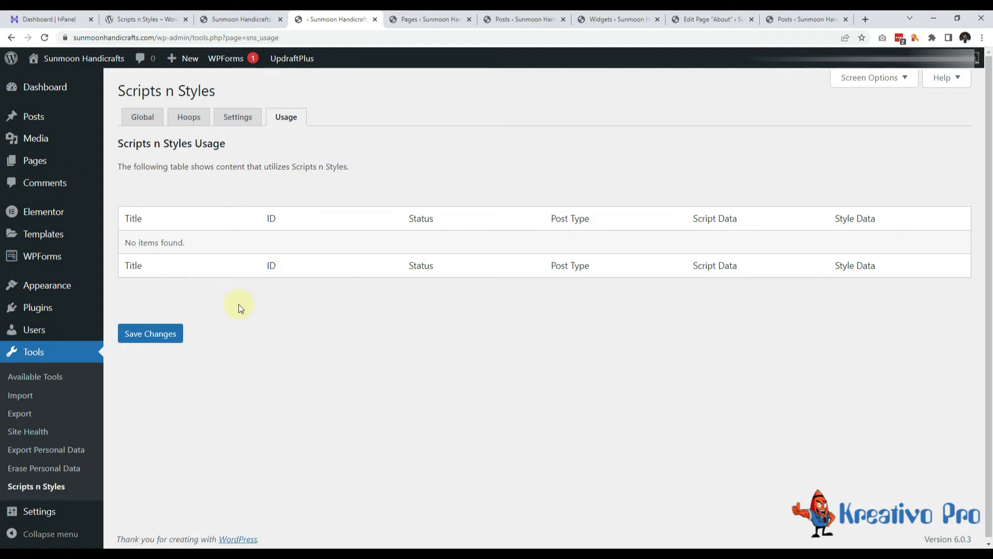
# Look over the plugin's Global settings and click into the head HTML editor
pyautogui.click(148, 127)
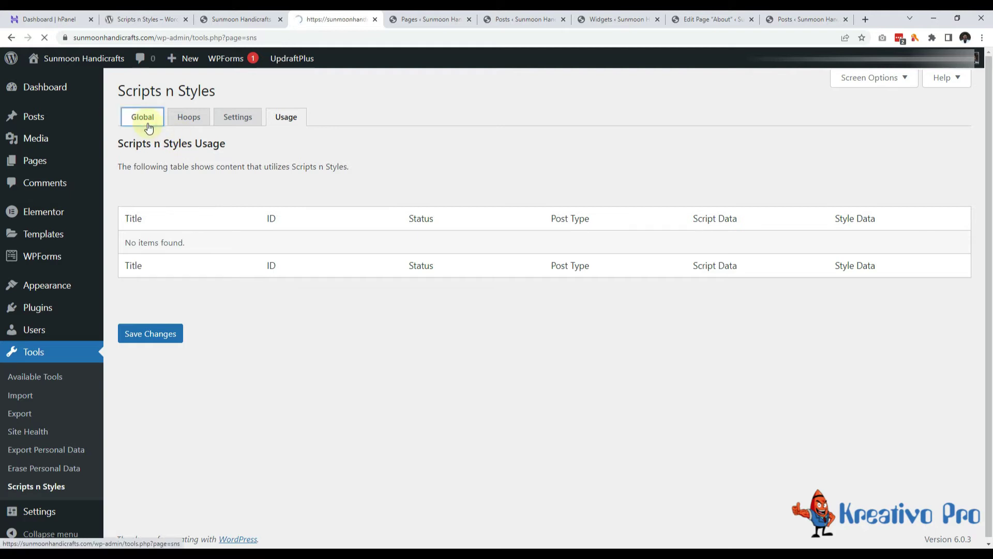
pyautogui.scroll(-7, 223, 277)
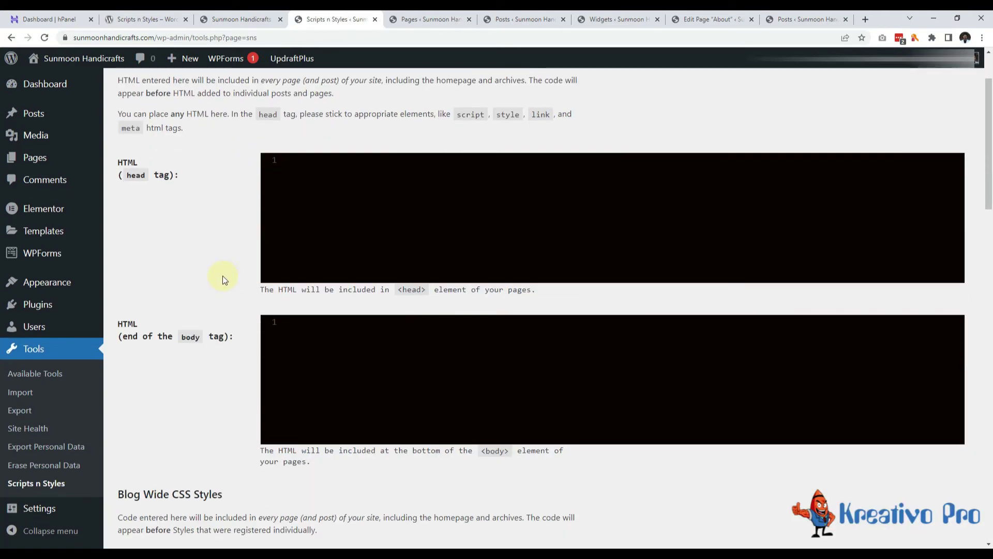
pyautogui.scroll(-2, 308, 315)
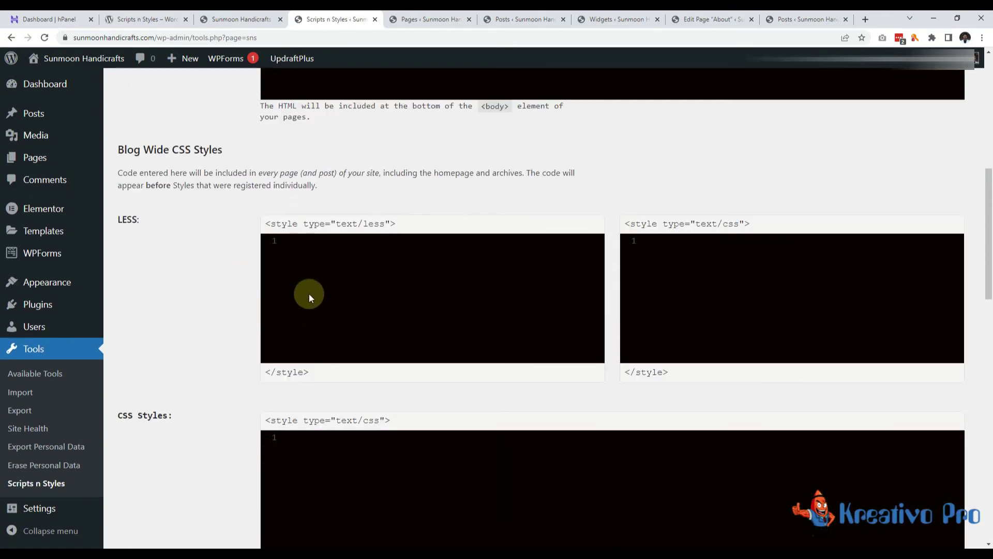
pyautogui.scroll(8, 311, 293)
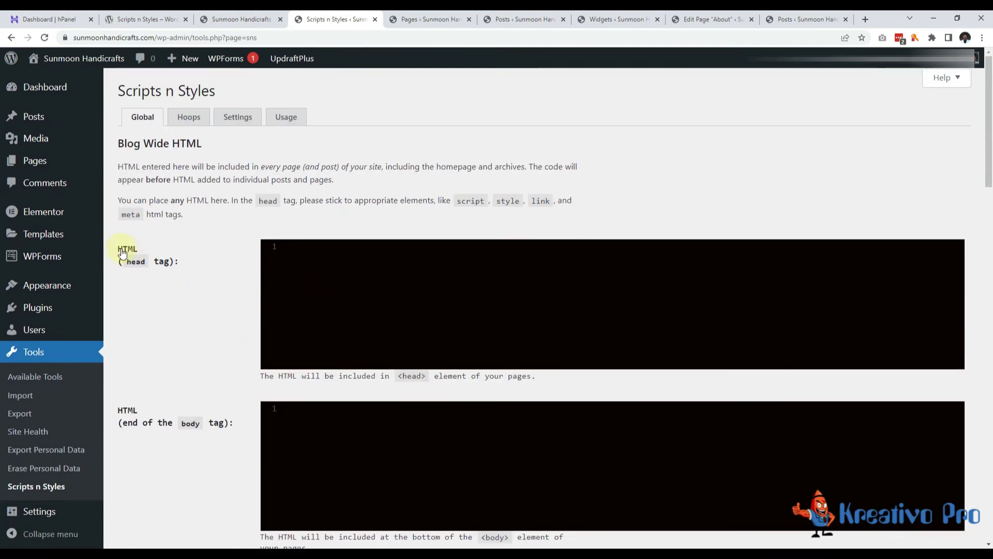
pyautogui.click(316, 266)
# Choose the 'default' code editor theme on the Settings page and save the settings
pyautogui.click(234, 120)
pyautogui.scroll(-4, 212, 310)
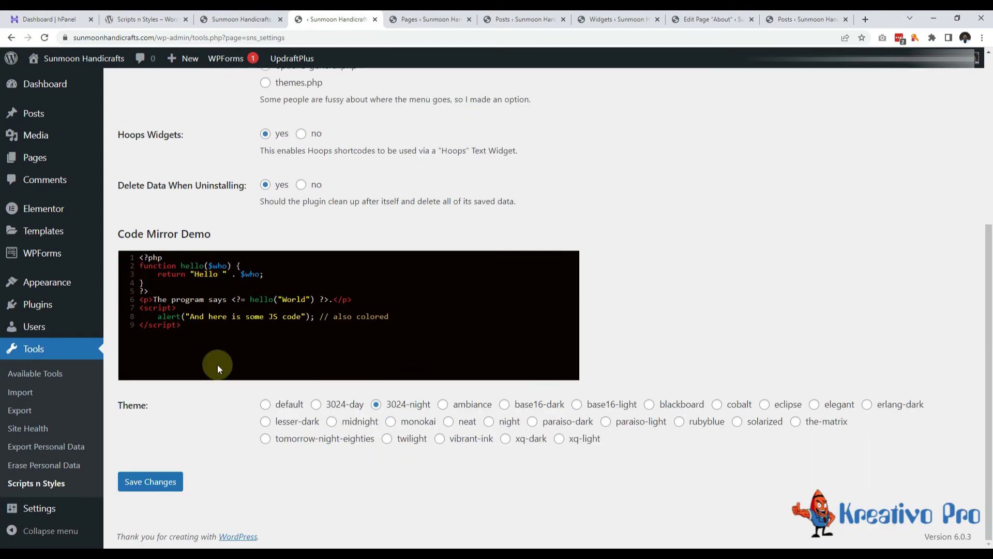
pyautogui.click(264, 405)
pyautogui.click(151, 482)
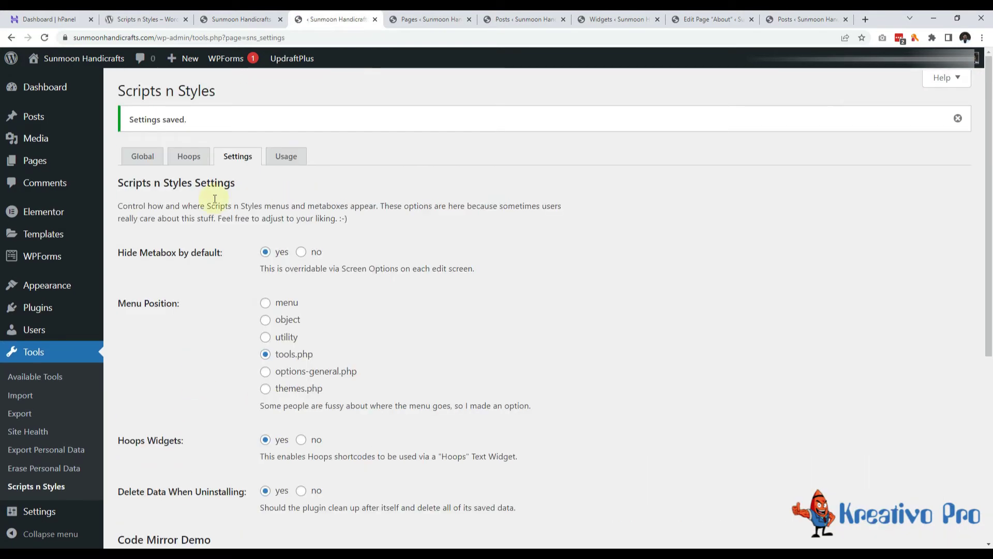
# Type a test script tag into the Global head HTML editor, then delete it
pyautogui.click(136, 160)
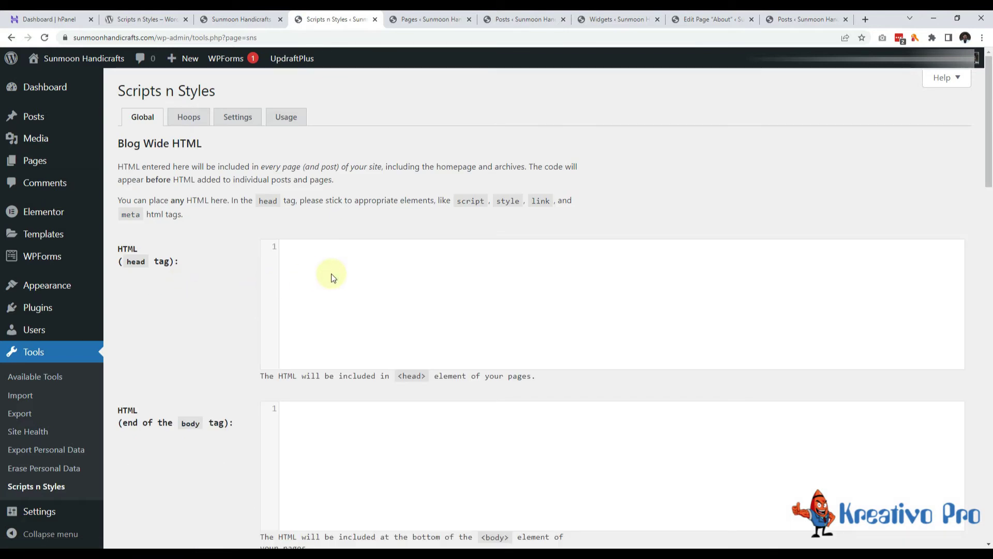
pyautogui.write('<mega')
pyautogui.press('BackSpace')
pyautogui.press('BackSpace')
pyautogui.write('ta')
pyautogui.write('ipt>')
pyautogui.hotkey('ctrl', 'a')
pyautogui.press('BackSpace')
# Check the empty CSS and JavaScript editors, then return to the top of the settings
pyautogui.scroll(-12, 249, 254)
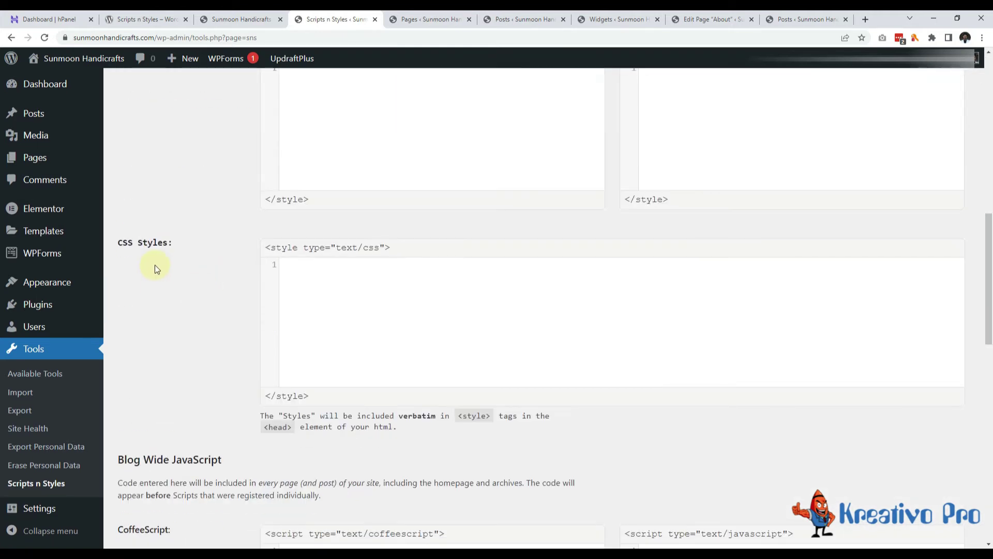
pyautogui.click(321, 289)
pyautogui.scroll(-8, 381, 390)
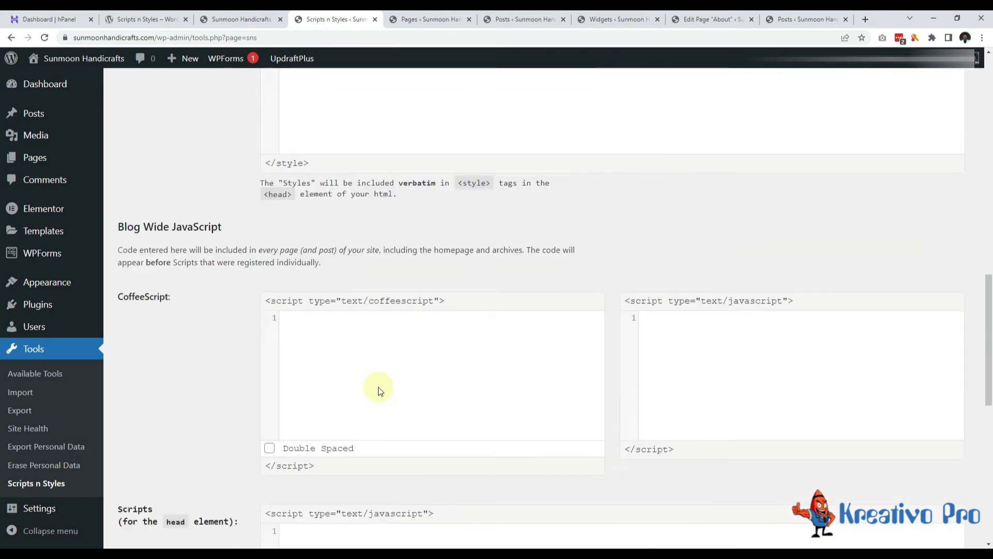
pyautogui.scroll(-3, 474, 309)
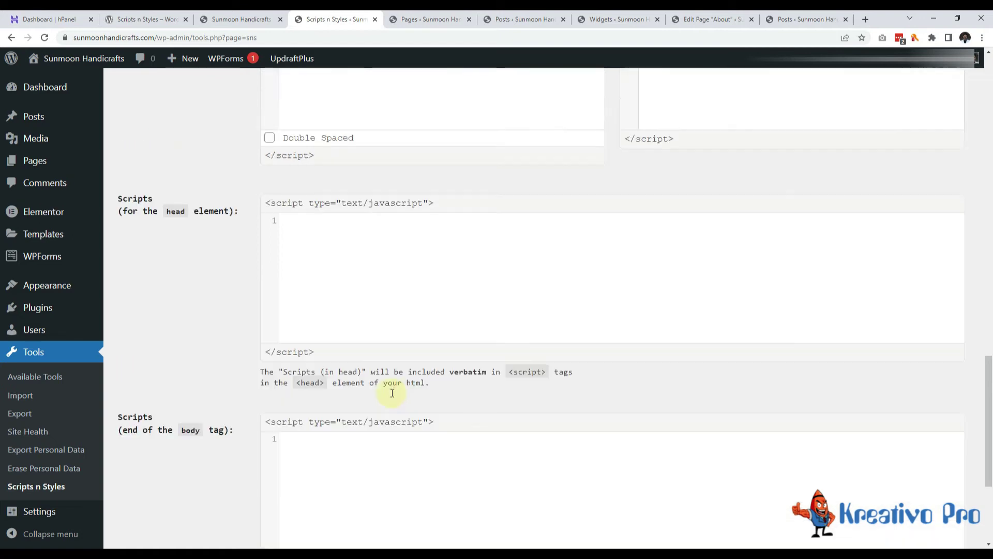
pyautogui.press('Home')
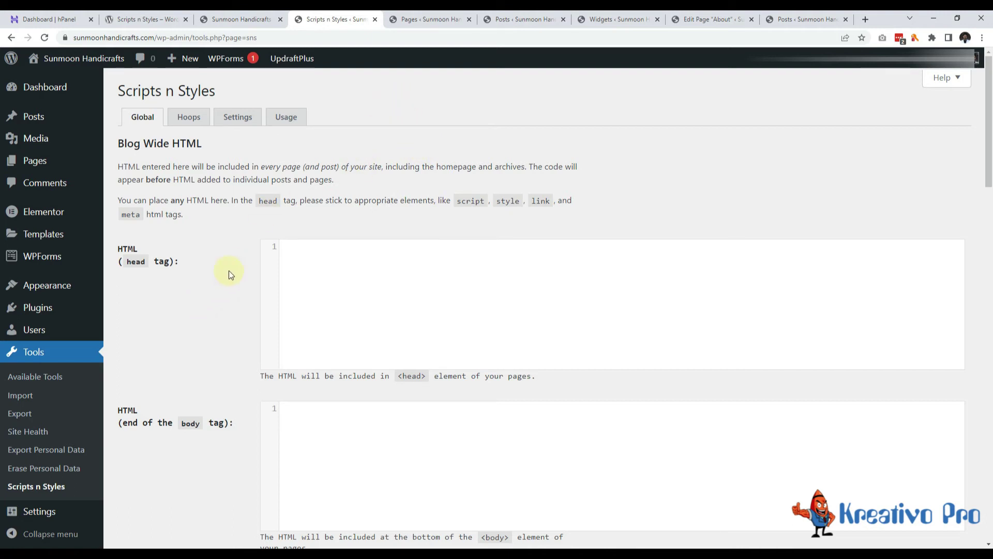
pyautogui.click(343, 256)
# Edit the About page from the Pages list and view its Scripts n Styles Scripts tab
pyautogui.click(425, 19)
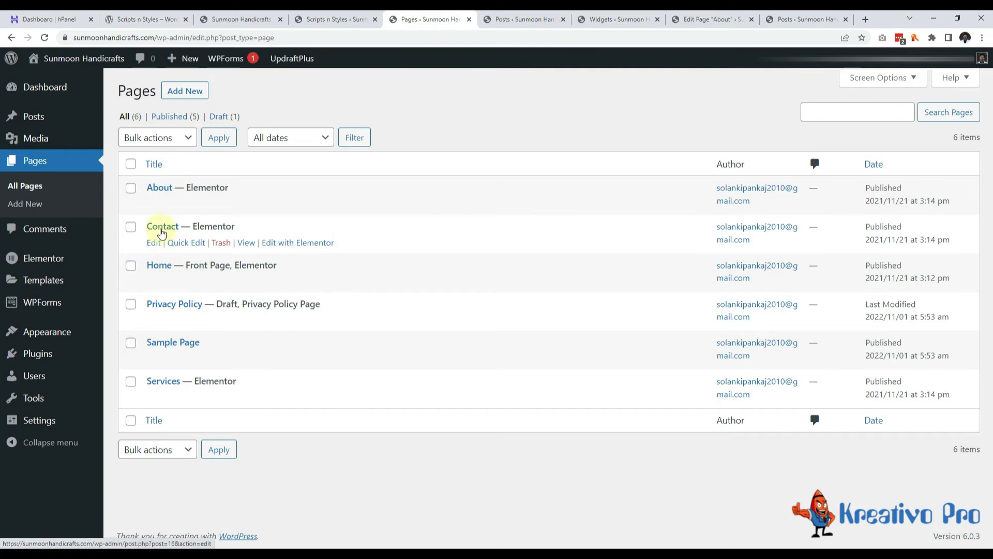
pyautogui.click(153, 204)
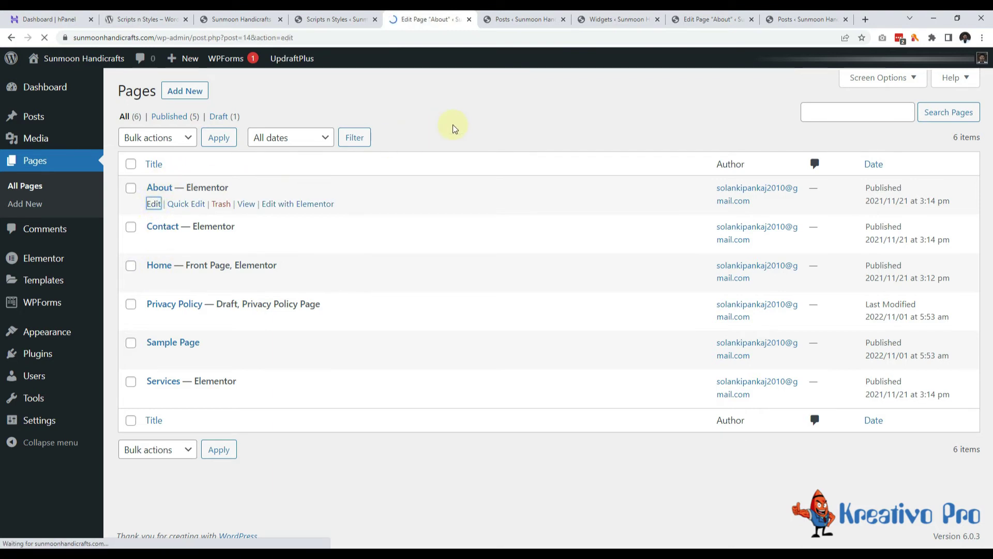
pyautogui.scroll(-1, 233, 227)
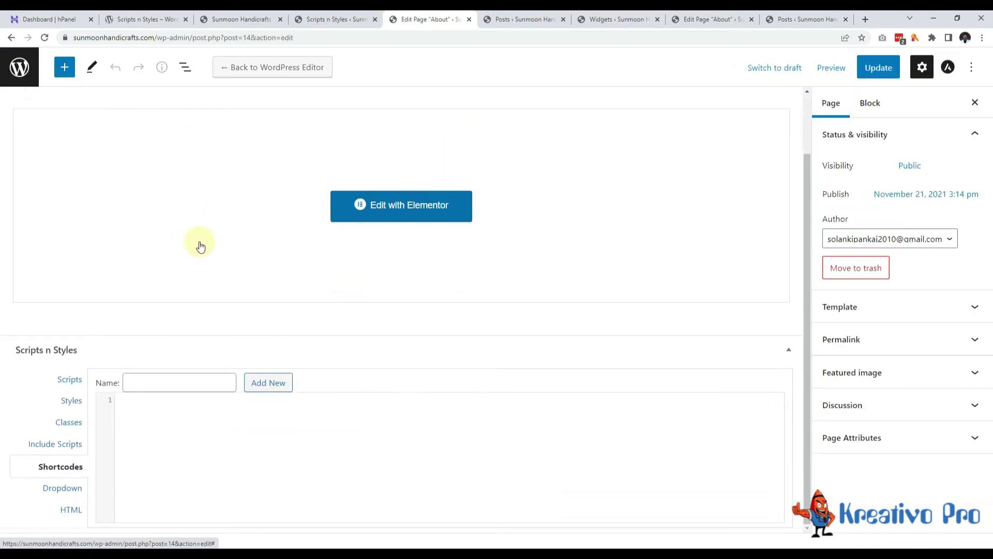
pyautogui.click(68, 380)
pyautogui.scroll(-4, 89, 371)
pyautogui.scroll(-1, 89, 370)
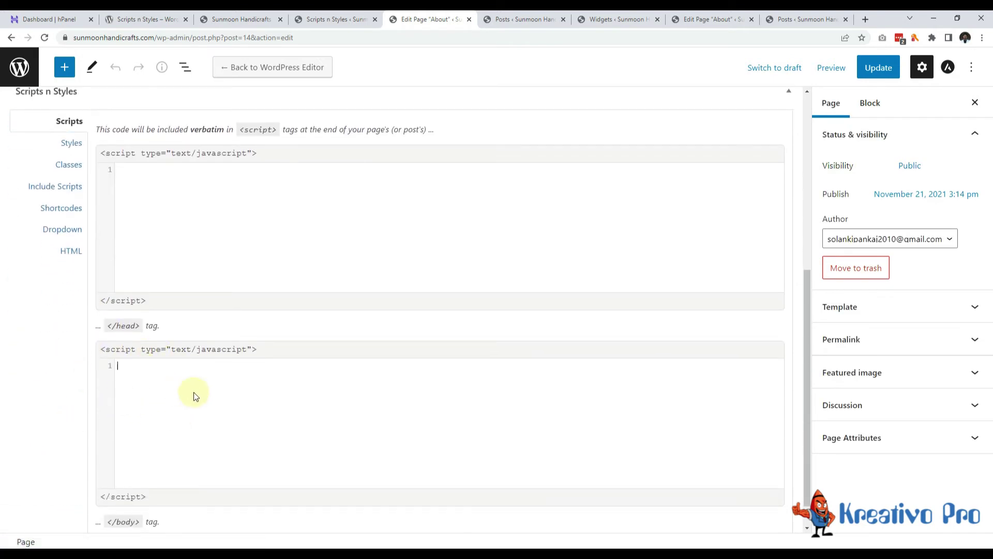
pyautogui.scroll(-1, 215, 391)
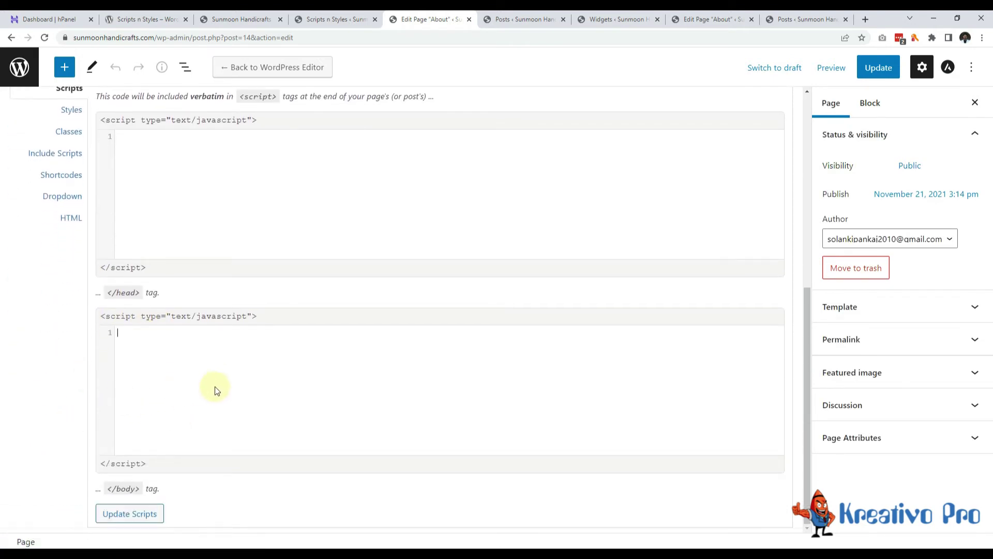
pyautogui.scroll(5, 215, 390)
# Switch to the Styles tab and click into the page's style editor
pyautogui.click(77, 369)
pyautogui.scroll(-1, 199, 354)
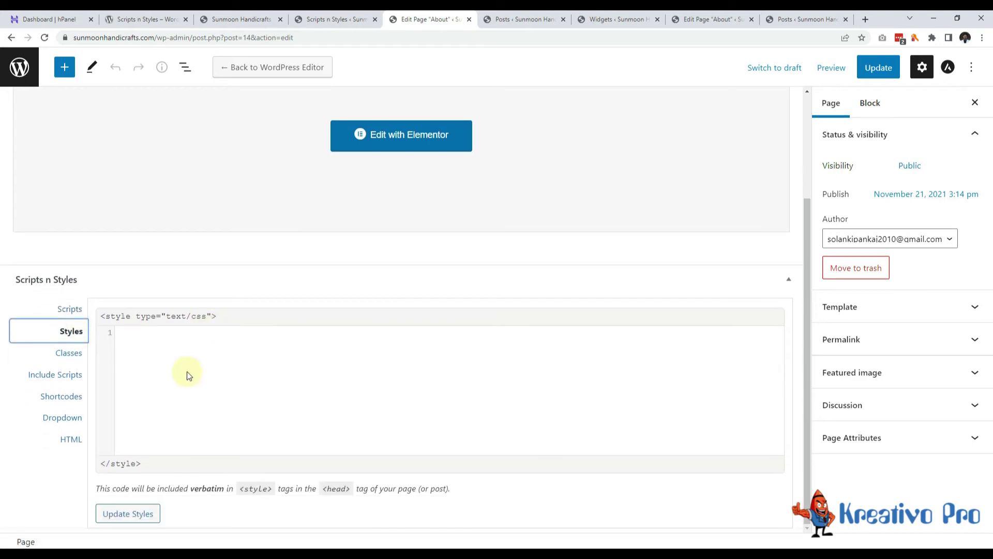
pyautogui.click(158, 350)
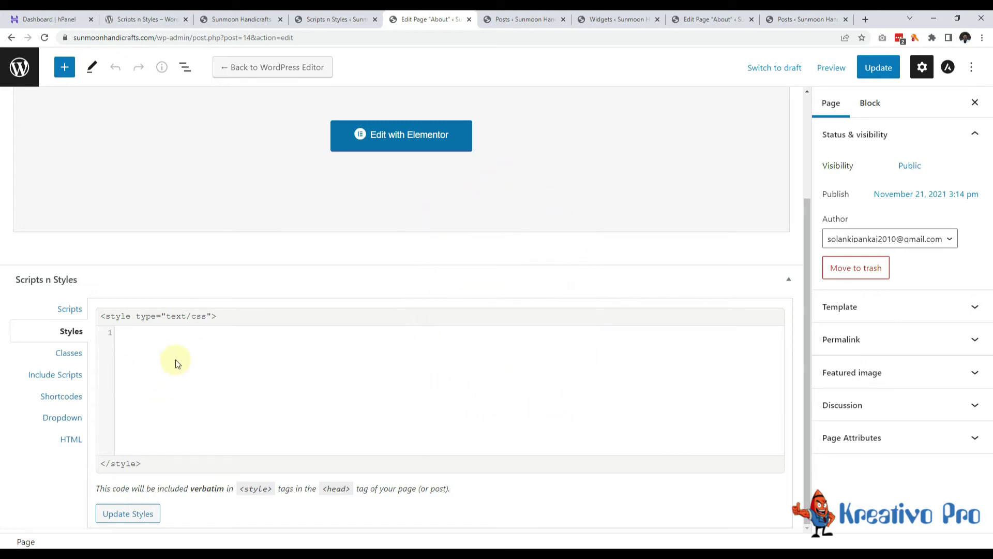
pyautogui.scroll(3, 207, 359)
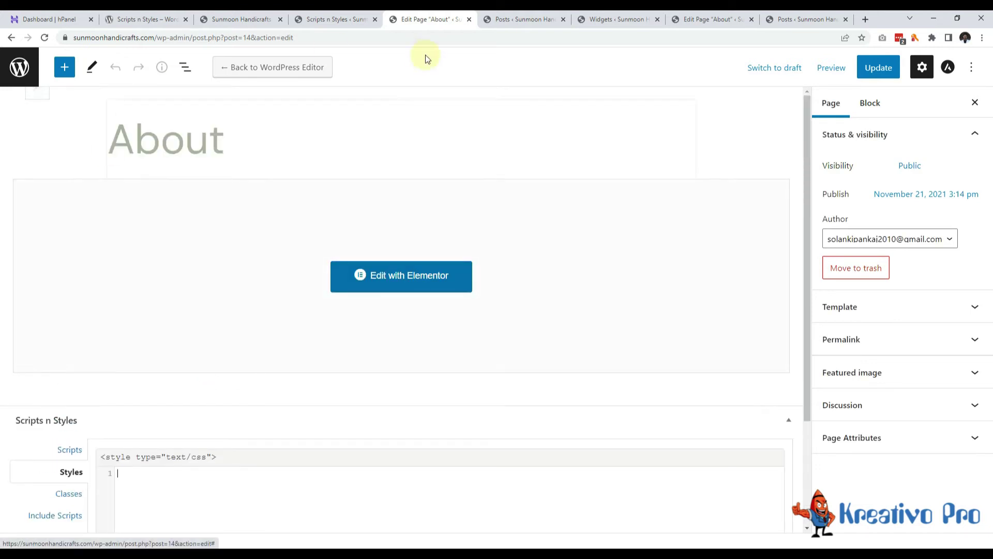
pyautogui.scroll(-3, 161, 277)
# Return to the Scripts tab, collapse the Scripts n Styles box and bring up the editor options
pyautogui.click(54, 306)
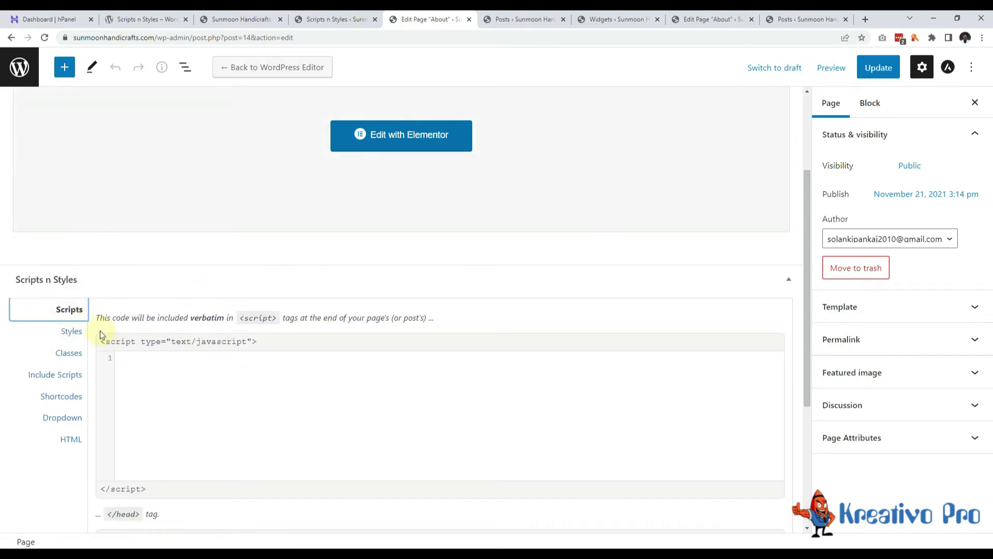
pyautogui.scroll(-4, 732, 250)
pyautogui.scroll(2, 756, 191)
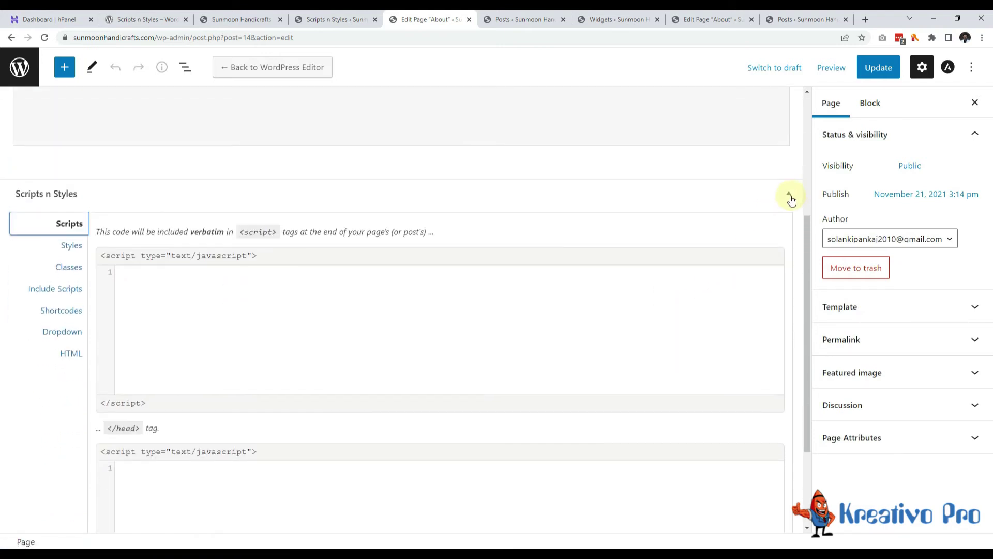
pyautogui.click(789, 195)
pyautogui.scroll(-5, 597, 282)
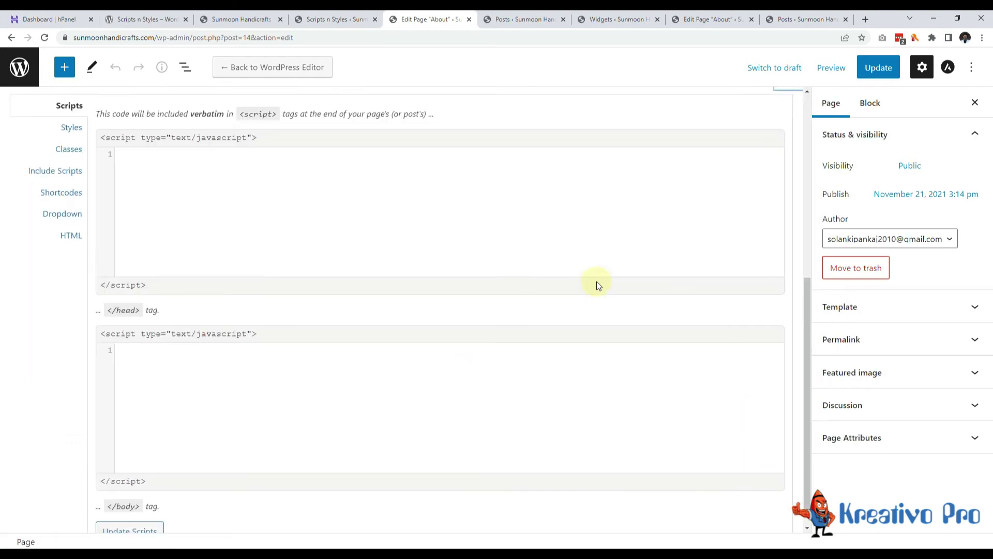
pyautogui.click(971, 66)
# Toggle the Scripts n Styles panel's visibility in the editor Preferences, then close them
pyautogui.click(794, 522)
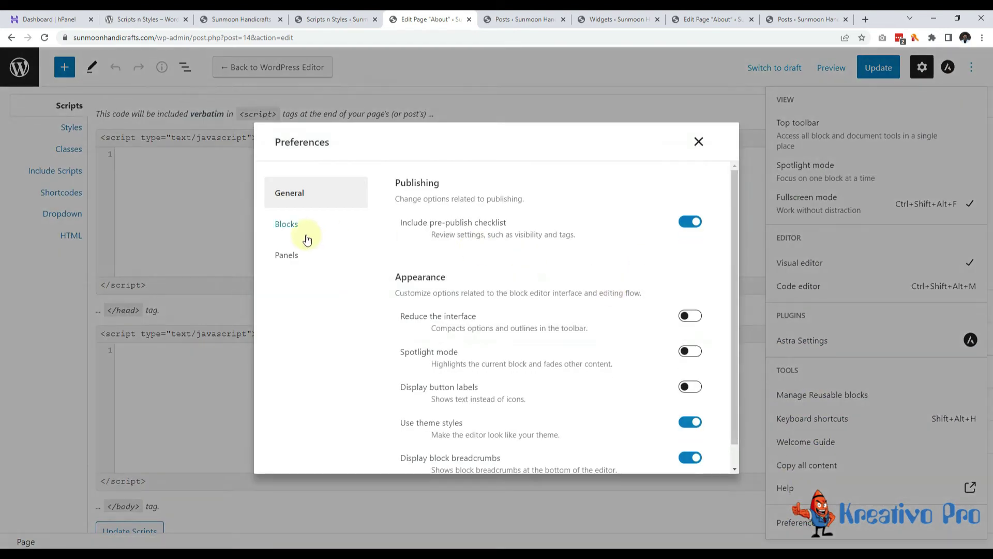
pyautogui.click(282, 254)
pyautogui.click(699, 423)
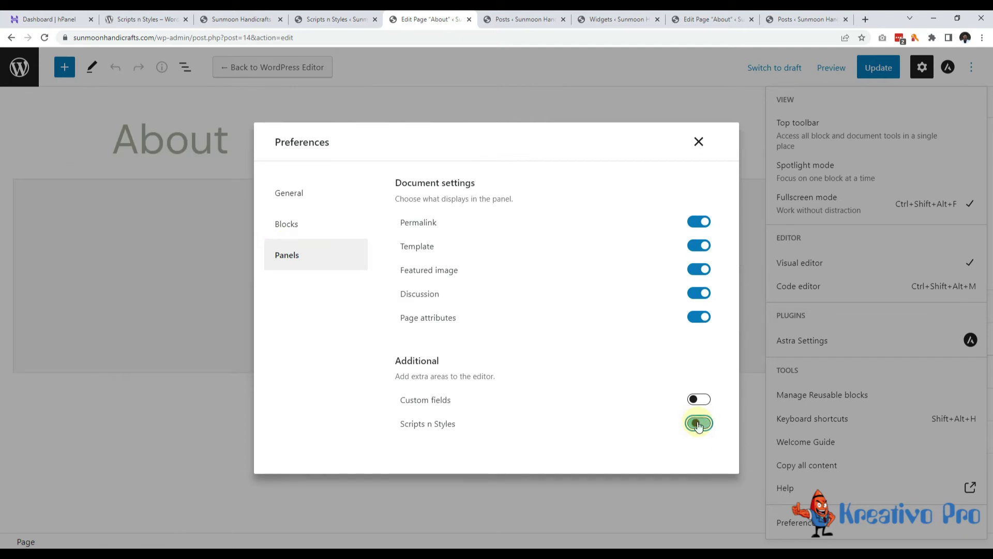
pyautogui.click(698, 142)
# Review the Scripts and Styles editors, then show the Classes tab's Body and Post Classes fields
pyautogui.scroll(3, 59, 279)
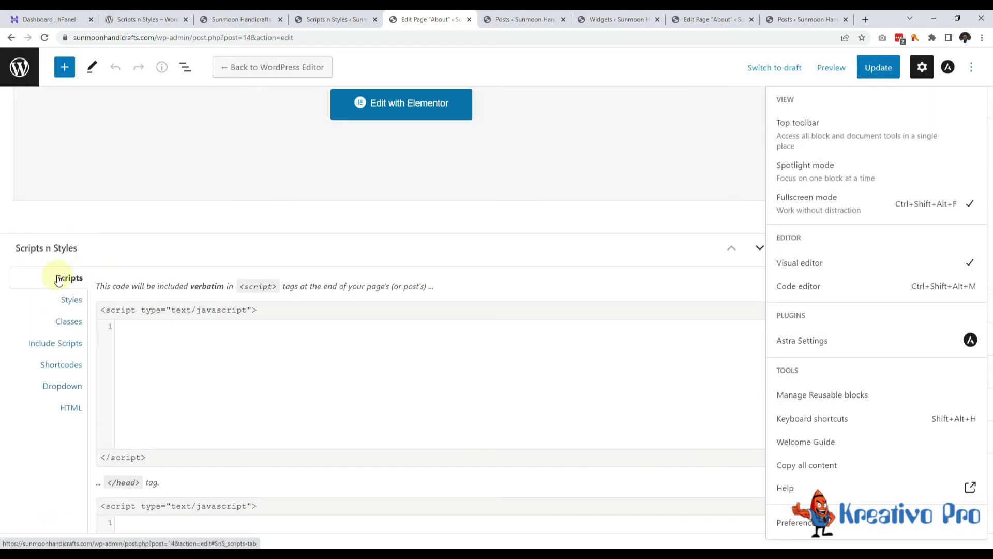
pyautogui.scroll(-2, 170, 290)
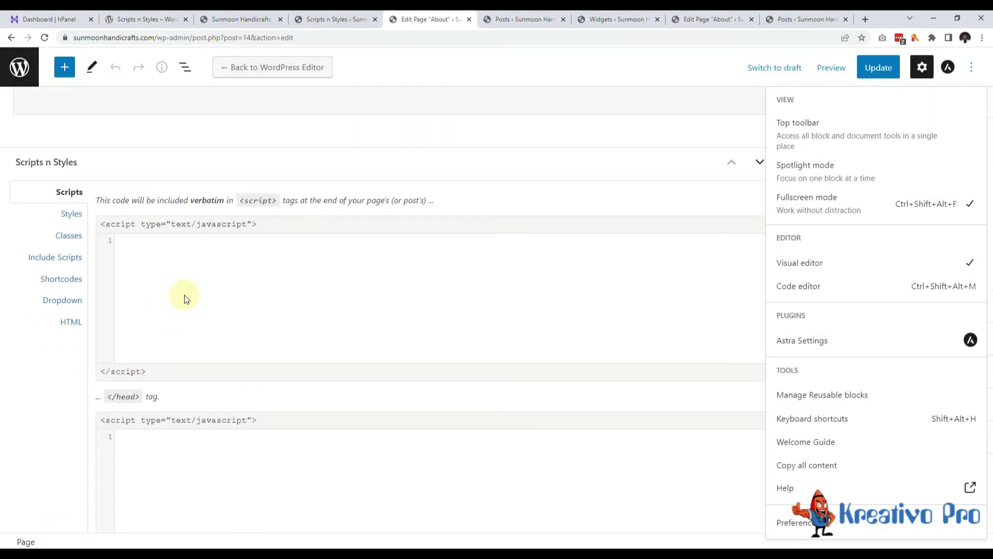
pyautogui.click(187, 290)
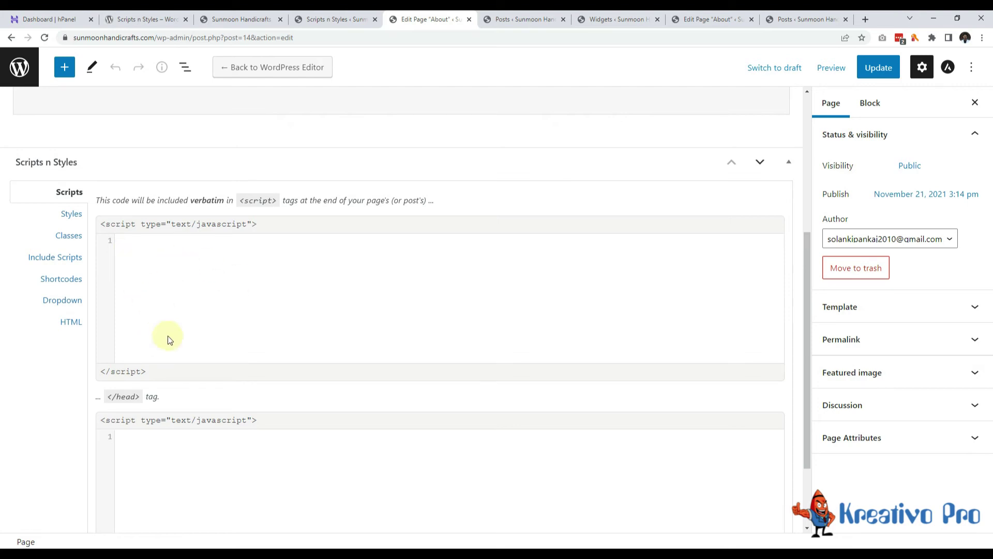
pyautogui.scroll(-2, 171, 362)
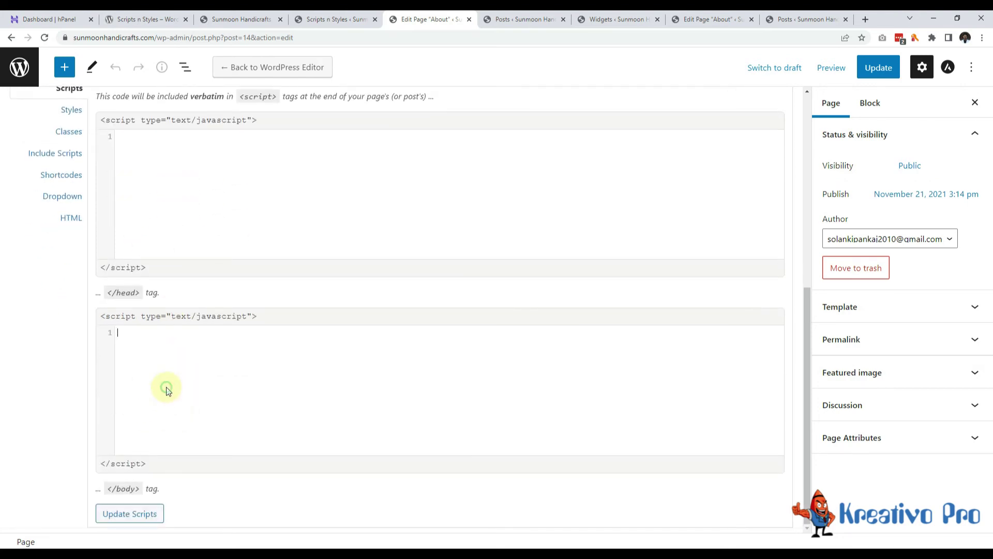
pyautogui.scroll(3, 166, 385)
pyautogui.click(71, 280)
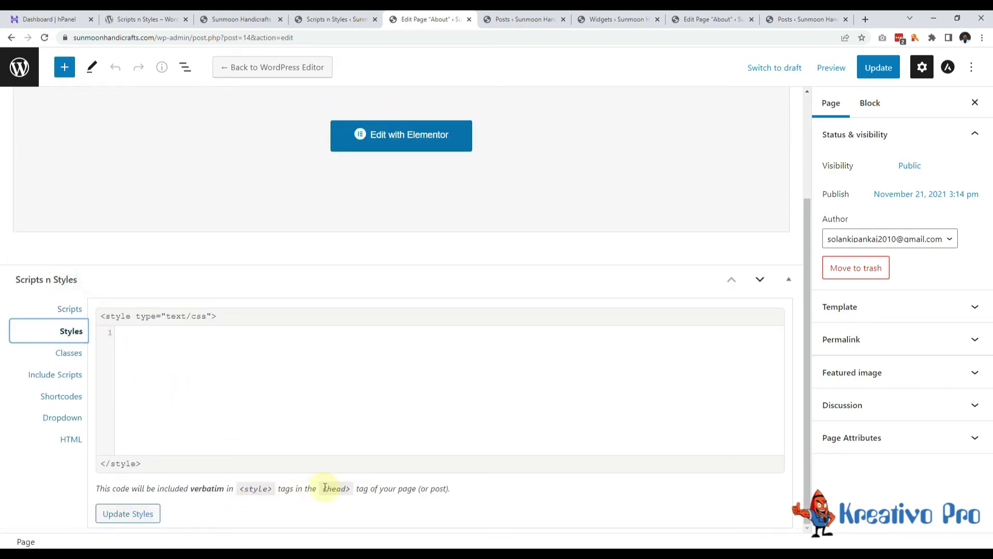
pyautogui.moveTo(325, 488); pyautogui.dragTo(396, 489)
pyautogui.click(233, 402)
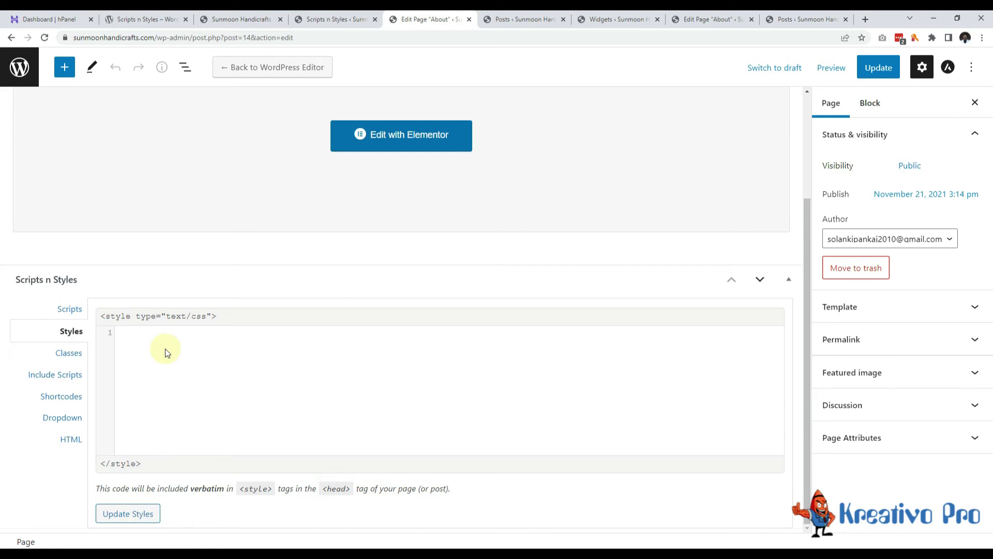
pyautogui.click(70, 354)
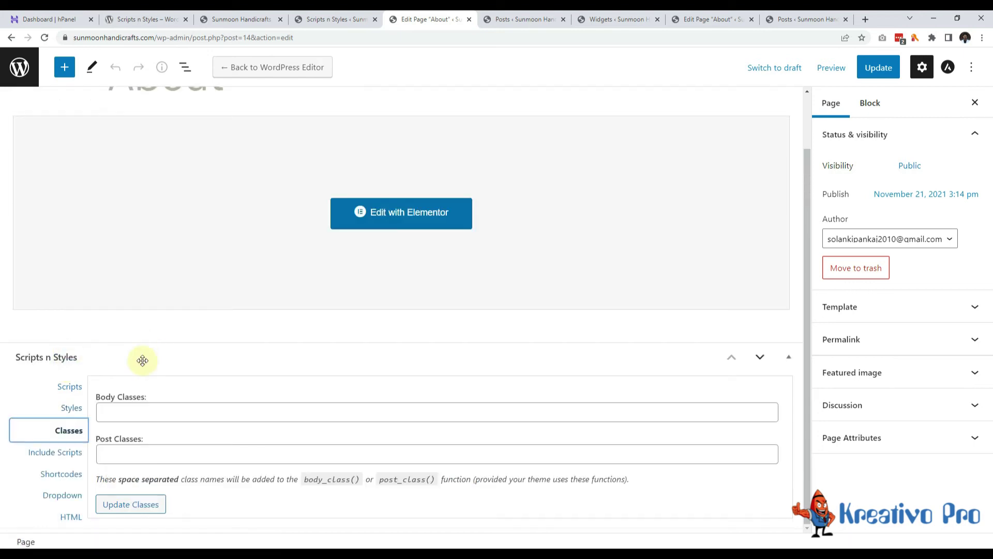
# Focus the Body Classes field and open the About page on the live site
pyautogui.click(144, 415)
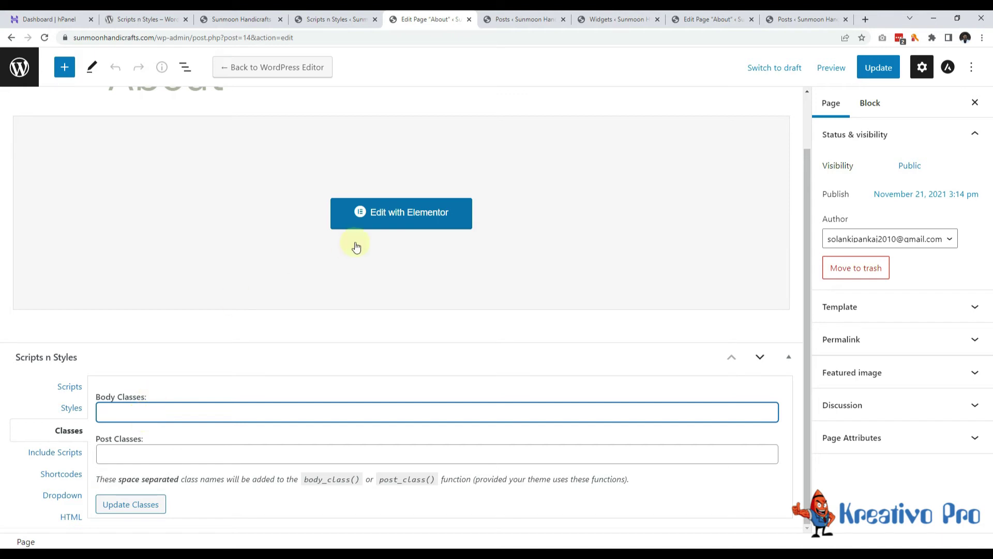
pyautogui.click(250, 19)
pyautogui.moveTo(250, 19); pyautogui.dragTo(414, 18)
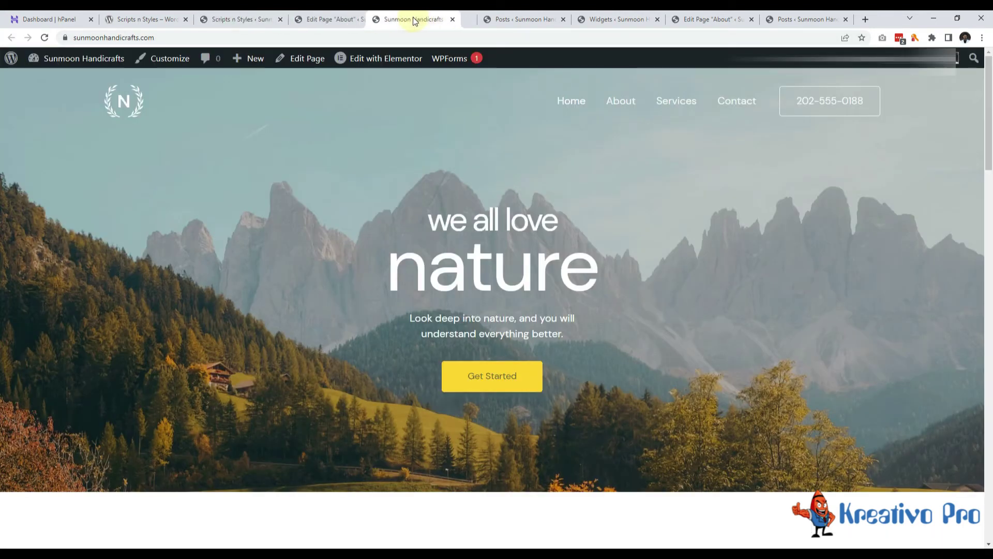
pyautogui.click(331, 19)
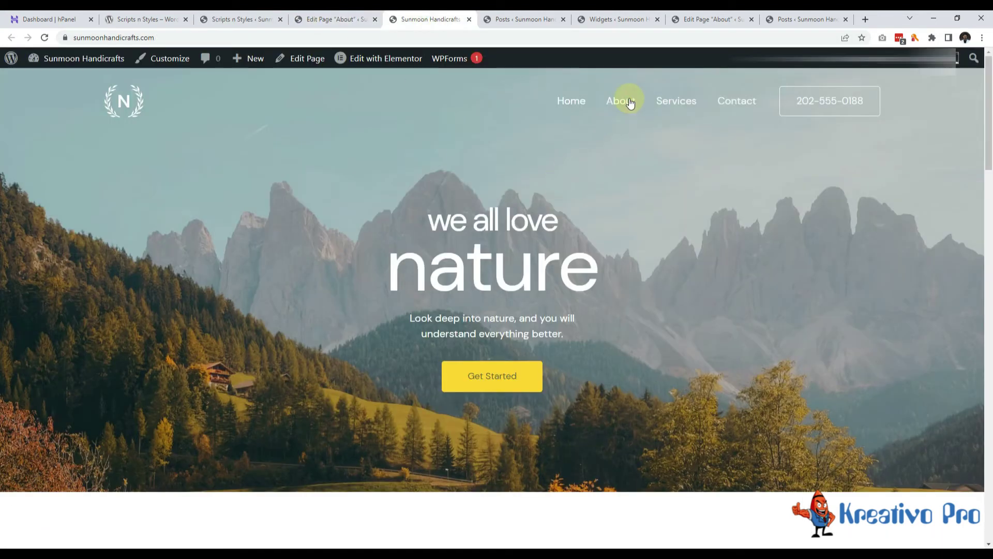
pyautogui.click(631, 103)
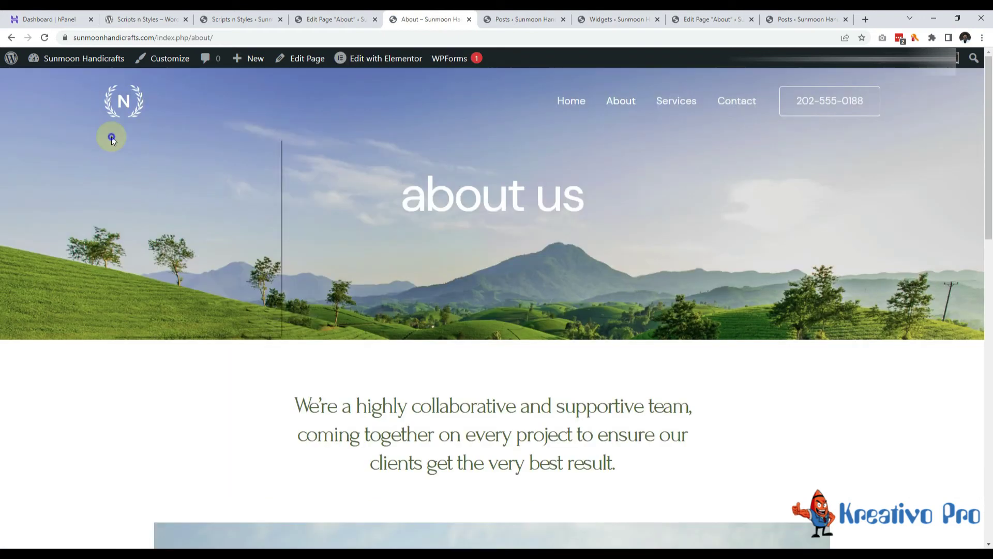
# Inspect the live About page's <body> classes in DevTools, then return to the editor
pyautogui.rightClick(113, 139)
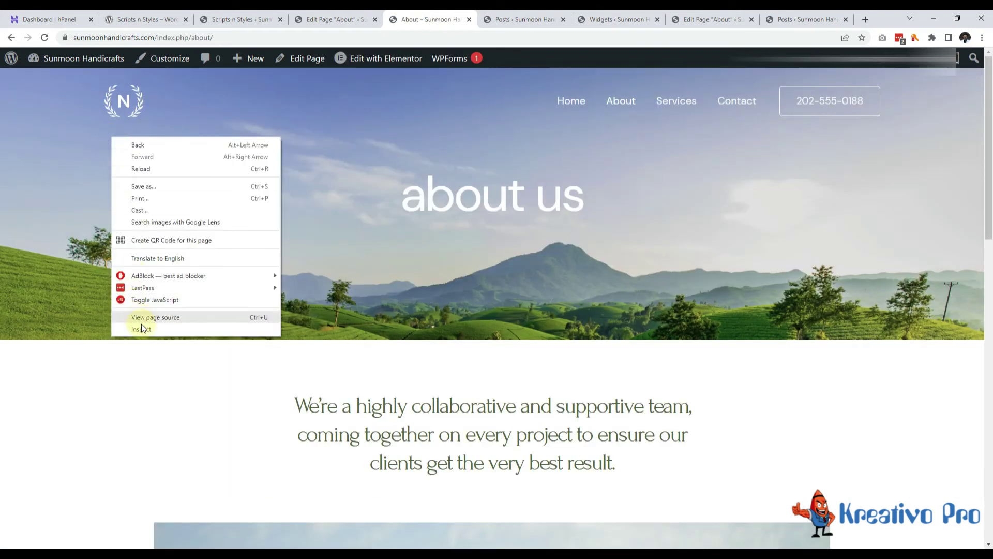
pyautogui.click(141, 326)
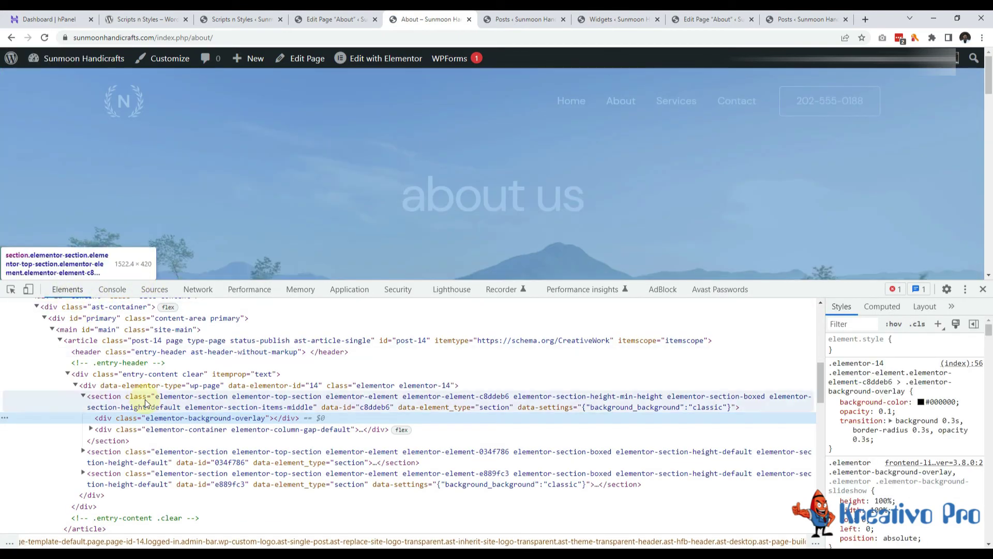
pyautogui.scroll(5, 145, 403)
pyautogui.click(41, 345)
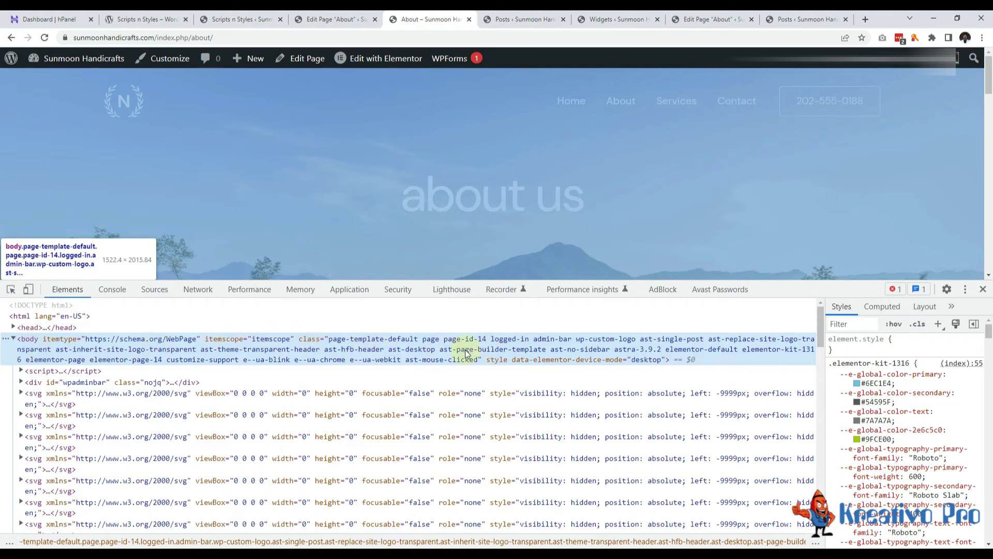
pyautogui.hotkey('ctrl', 'shift', 'Tab')
pyautogui.scroll(-1, 233, 371)
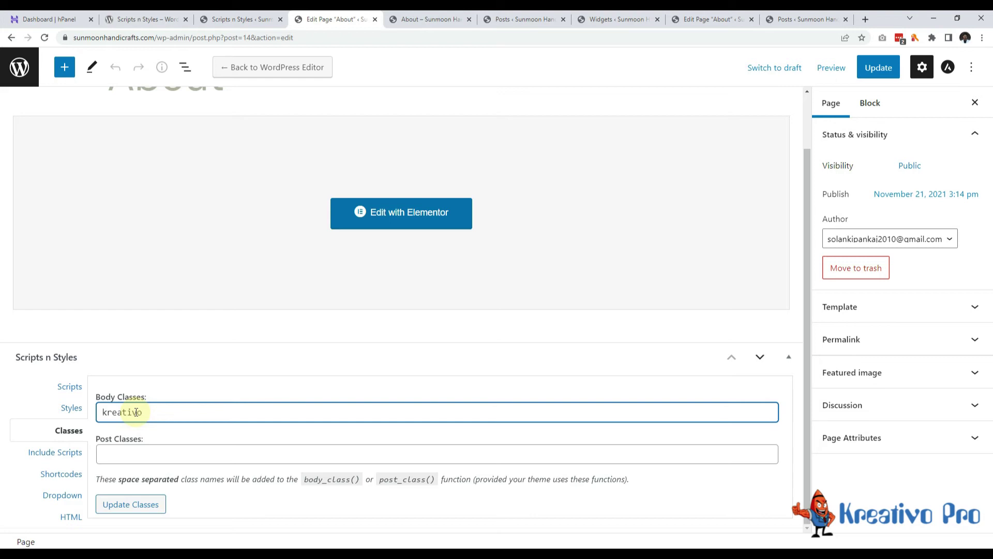
# Update the page and confirm the live About page's body carries the kreativopro class
pyautogui.click(878, 67)
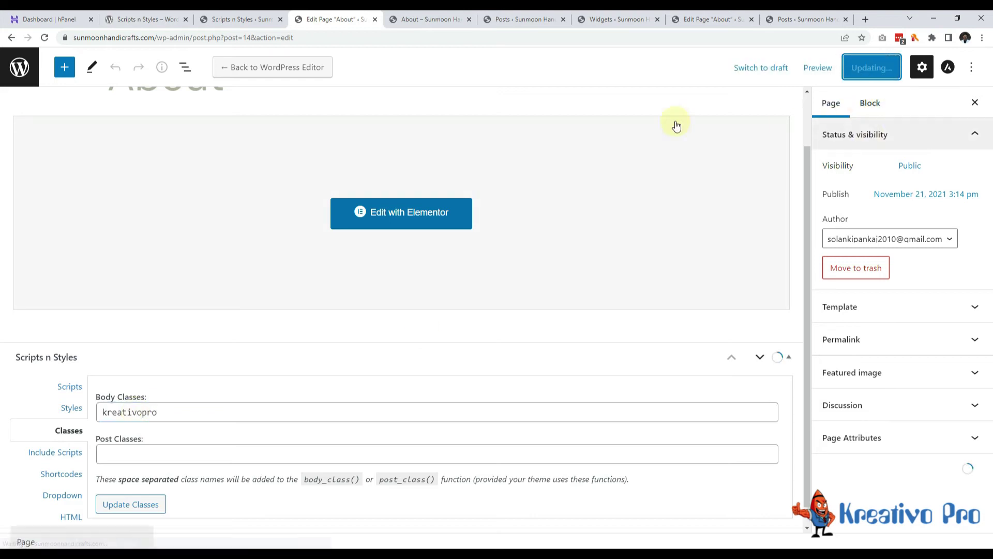
pyautogui.click(424, 15)
pyautogui.press('F5')
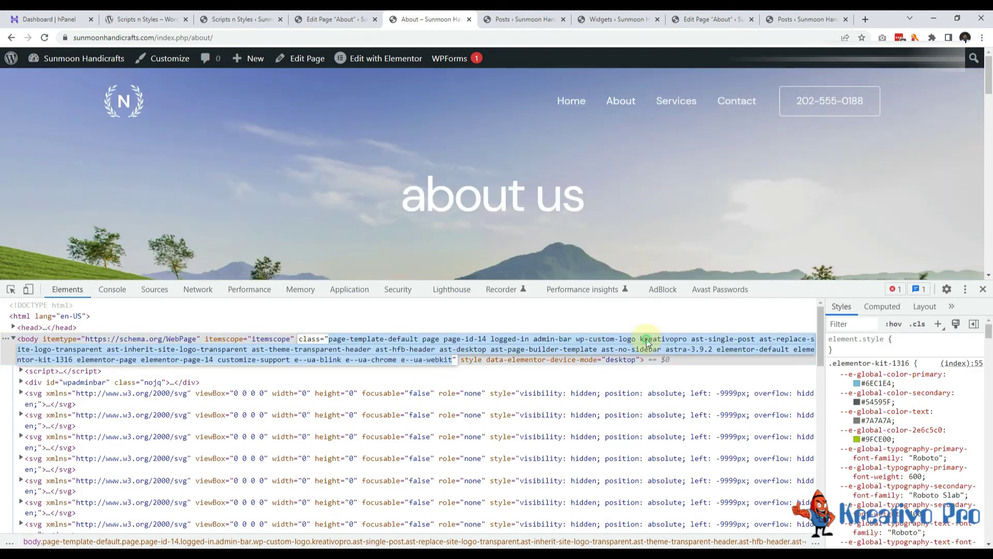
pyautogui.doubleClick(652, 345)
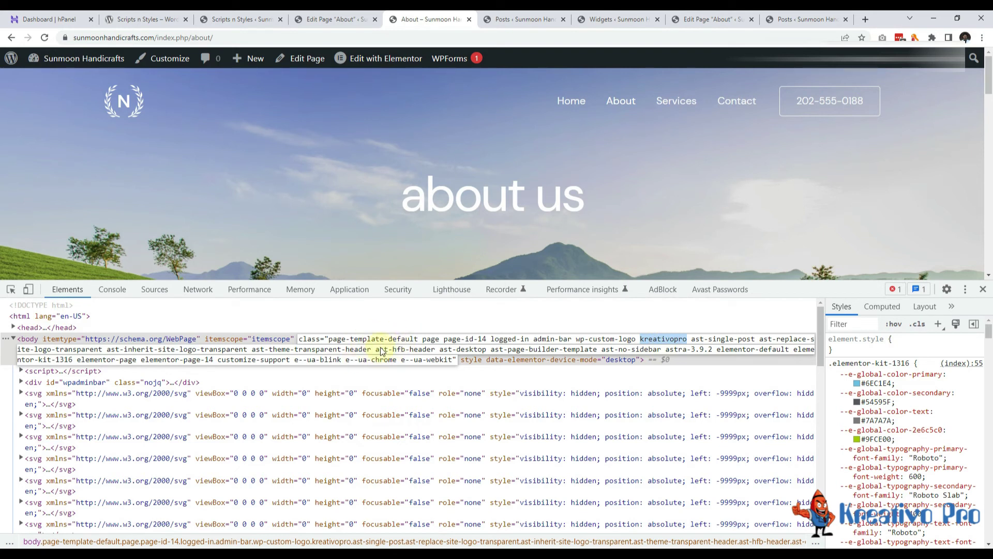
# Delete kreativopro from Body Classes, update the page and reload the live About page
pyautogui.click(334, 19)
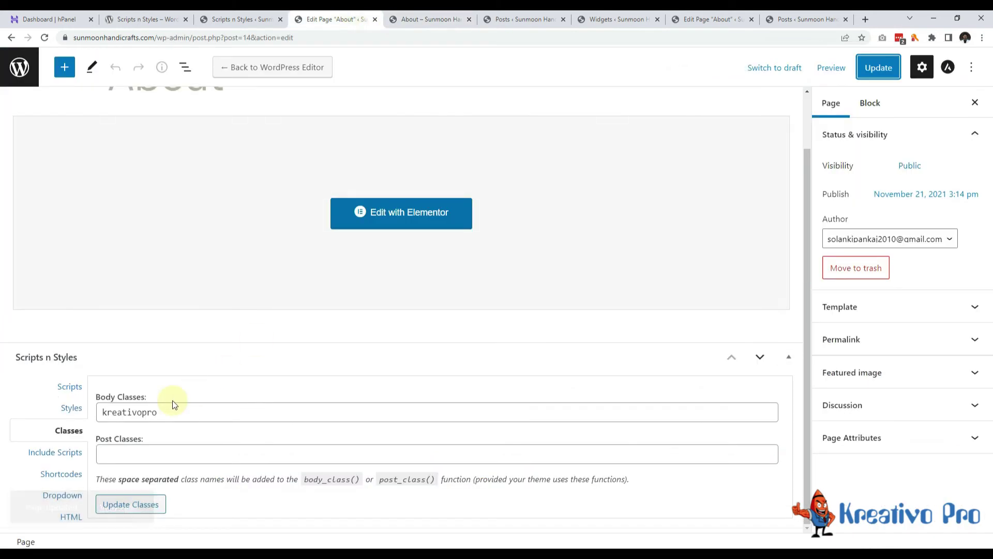
pyautogui.click(181, 412)
pyautogui.doubleClick(188, 414)
pyautogui.press('BackSpace')
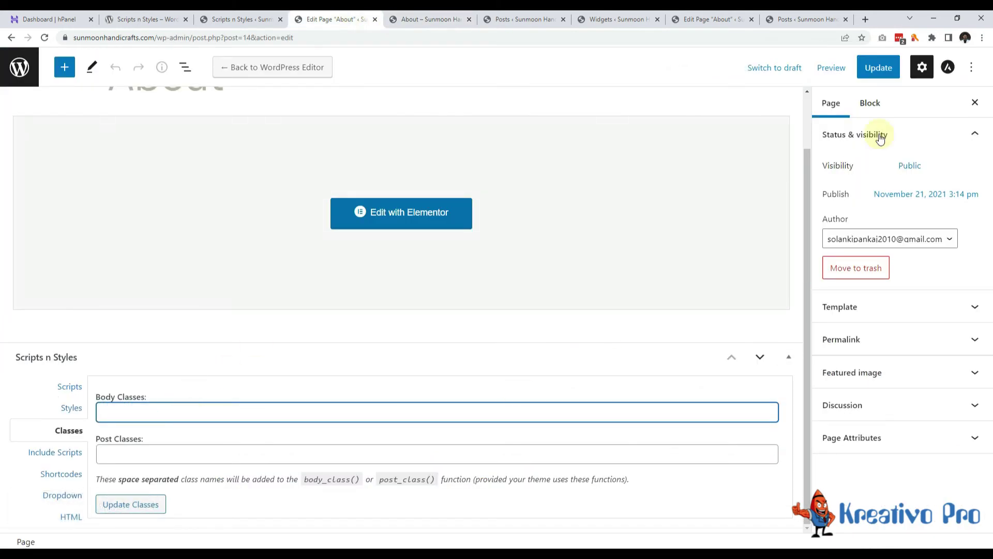
pyautogui.click(878, 67)
pyautogui.click(430, 20)
pyautogui.press('F5')
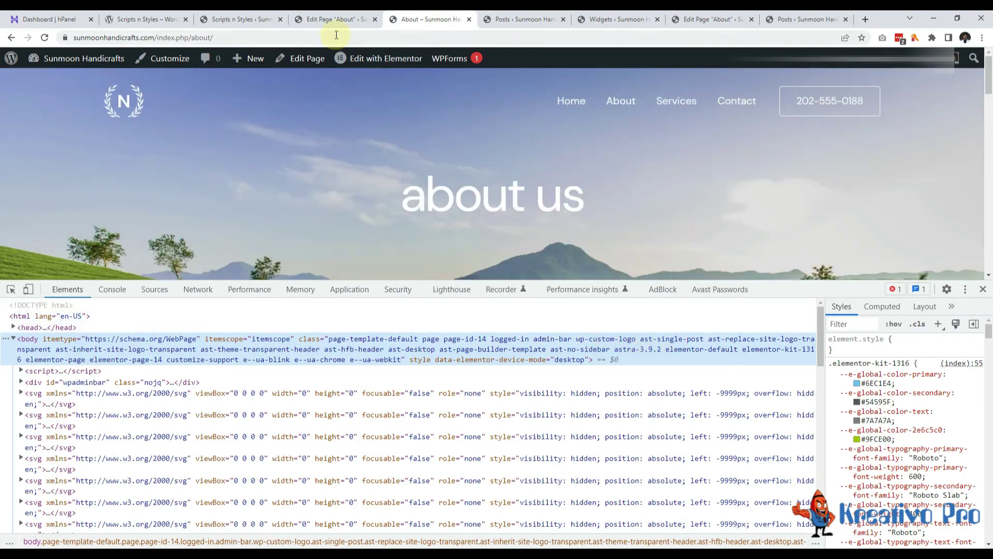
pyautogui.click(334, 20)
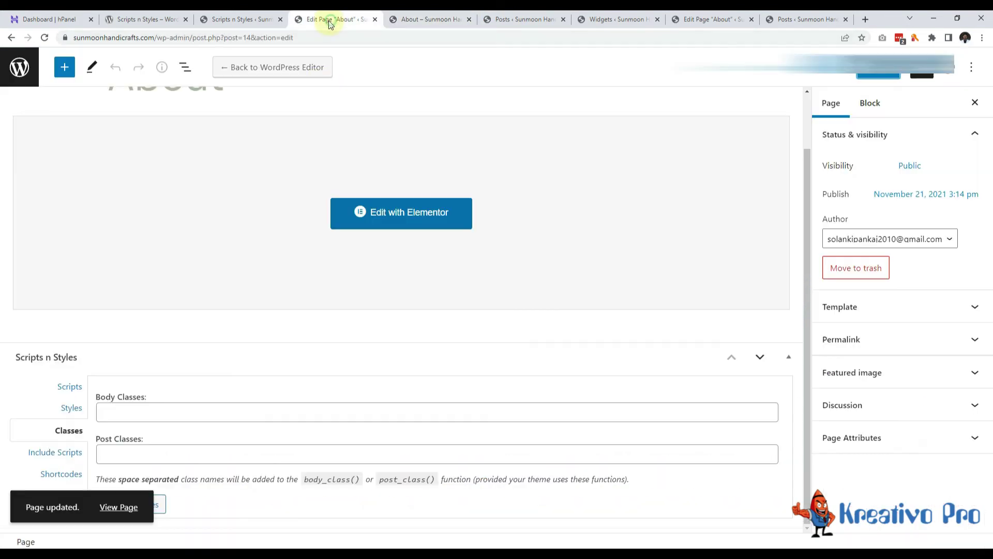
# Focus Post Classes, then inspect the live About page's article element in DevTools
pyautogui.click(133, 455)
pyautogui.click(408, 18)
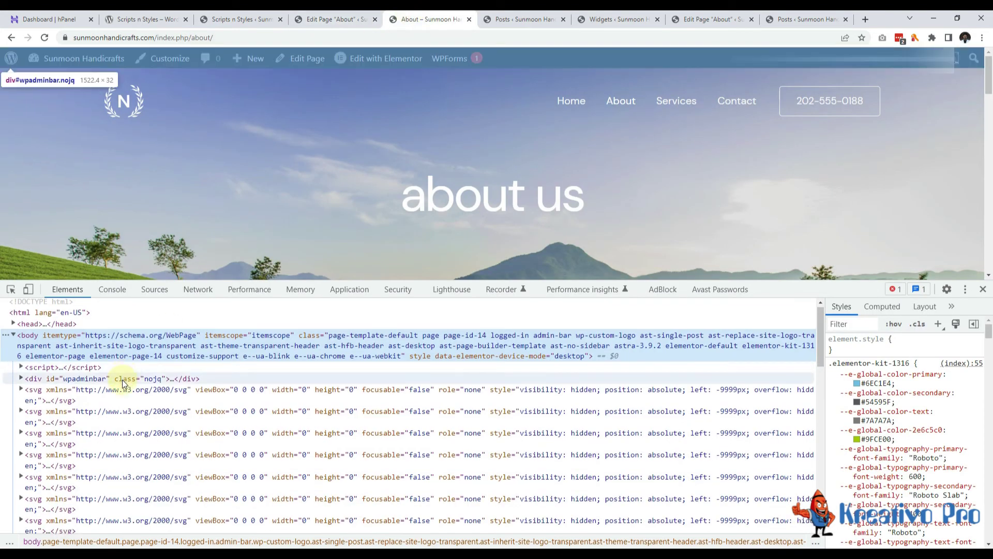
pyautogui.scroll(-10, 122, 380)
pyautogui.scroll(12, 122, 380)
pyautogui.rightClick(137, 151)
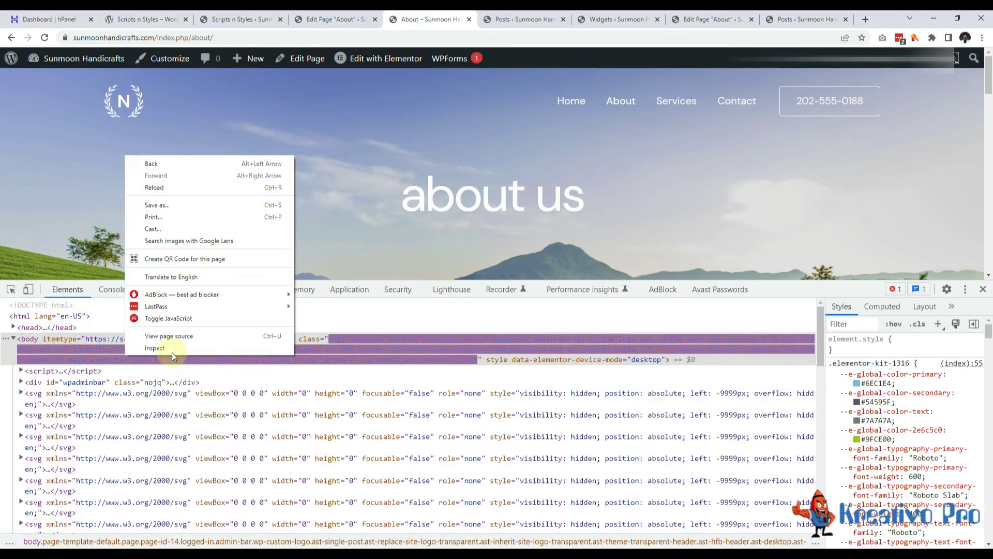
pyautogui.click(168, 344)
pyautogui.scroll(3, 129, 419)
pyautogui.click(130, 423)
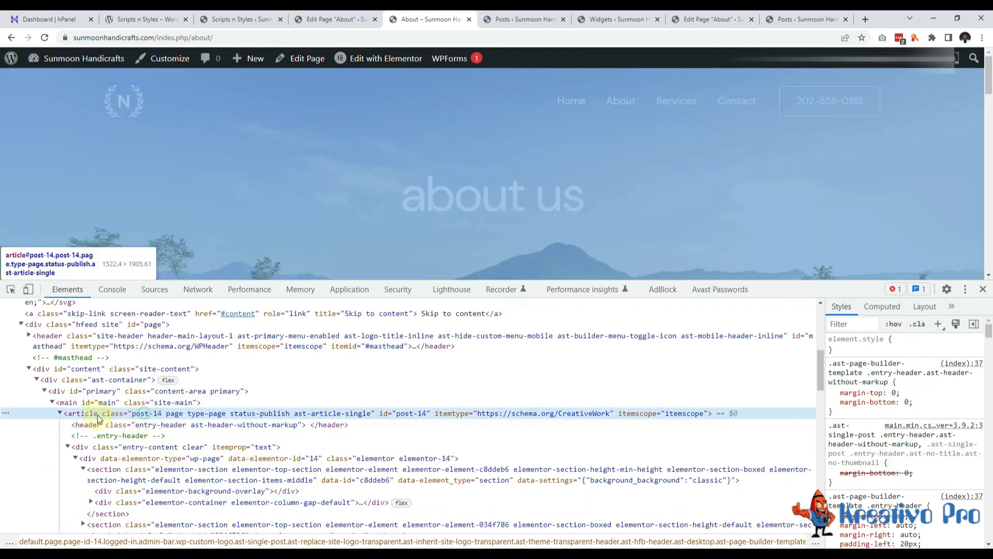
pyautogui.click(97, 414)
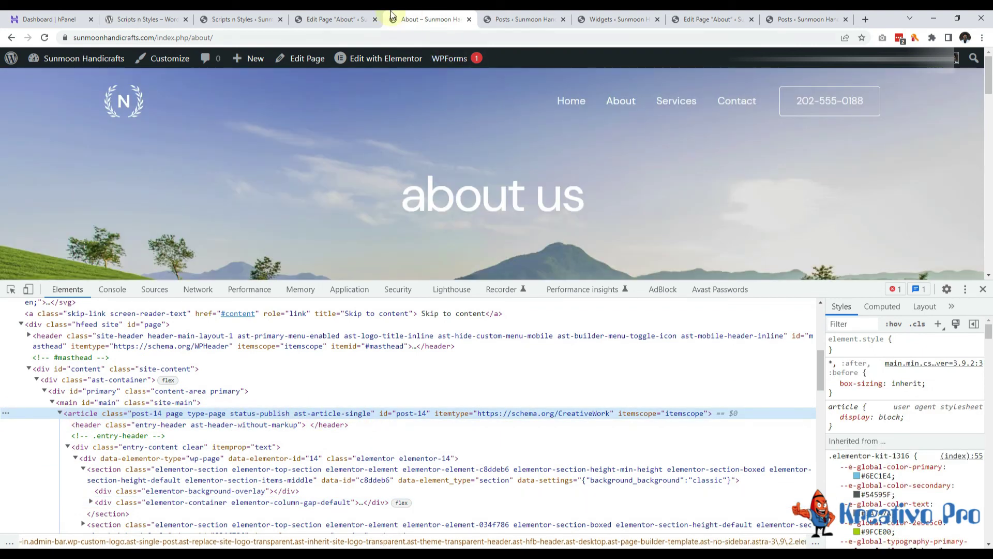
pyautogui.click(336, 19)
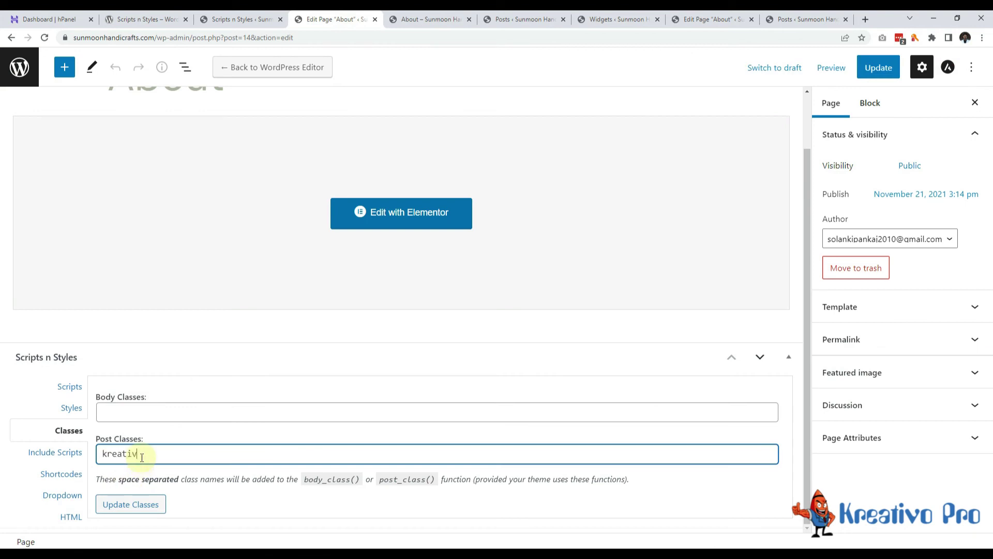
# Update the page with post class kreativopro and confirm the live article element carries it
pyautogui.click(879, 67)
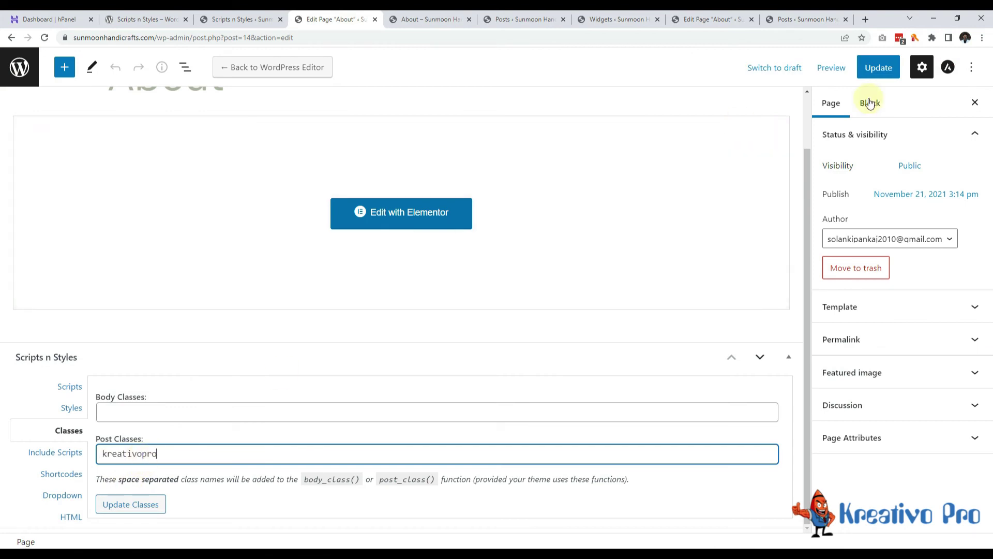
pyautogui.click(430, 19)
pyautogui.press('F5')
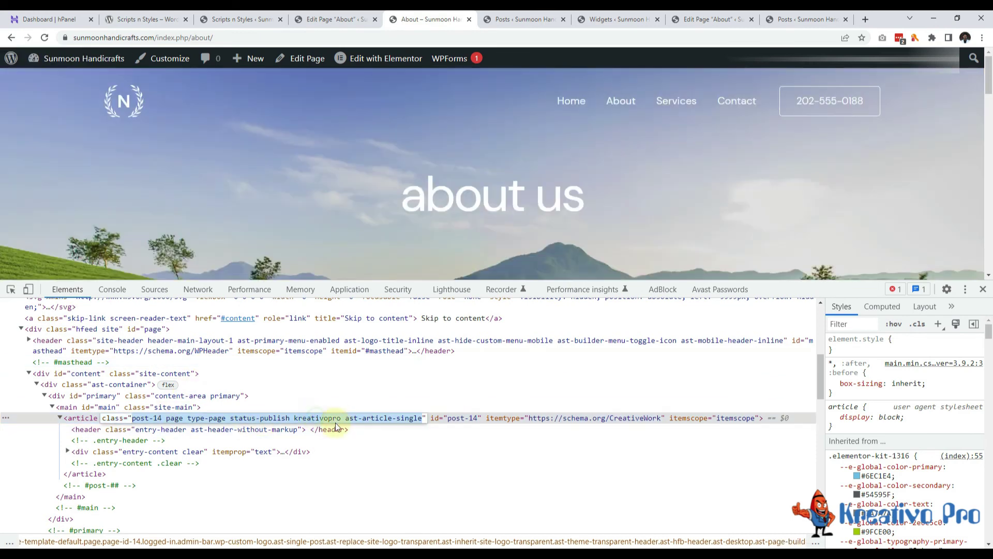
pyautogui.doubleClick(340, 419)
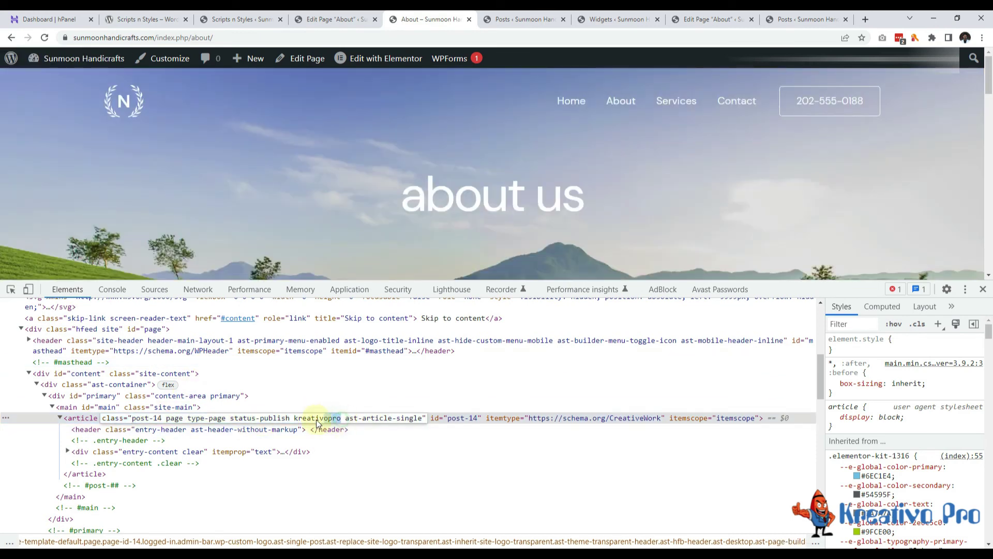
pyautogui.press('Escape')
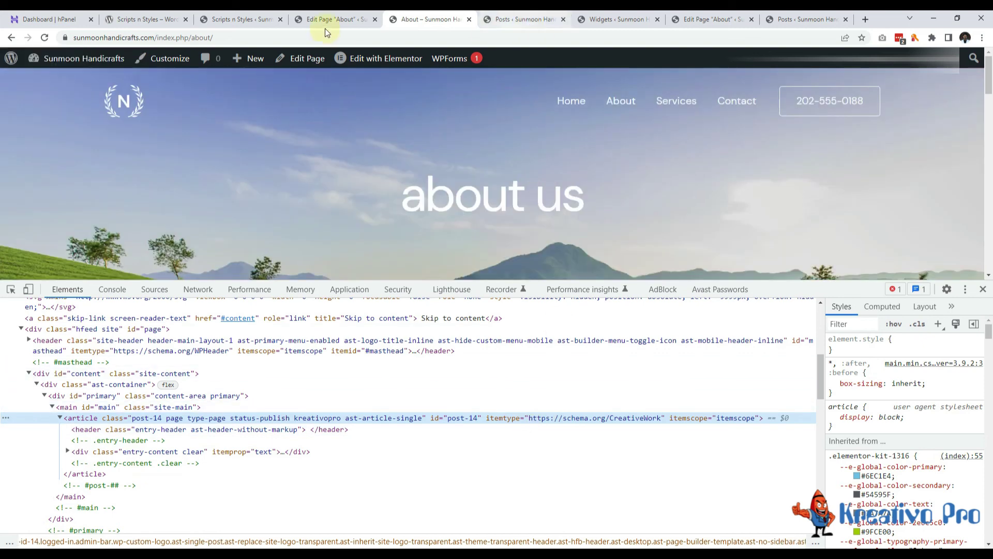
pyautogui.click(337, 19)
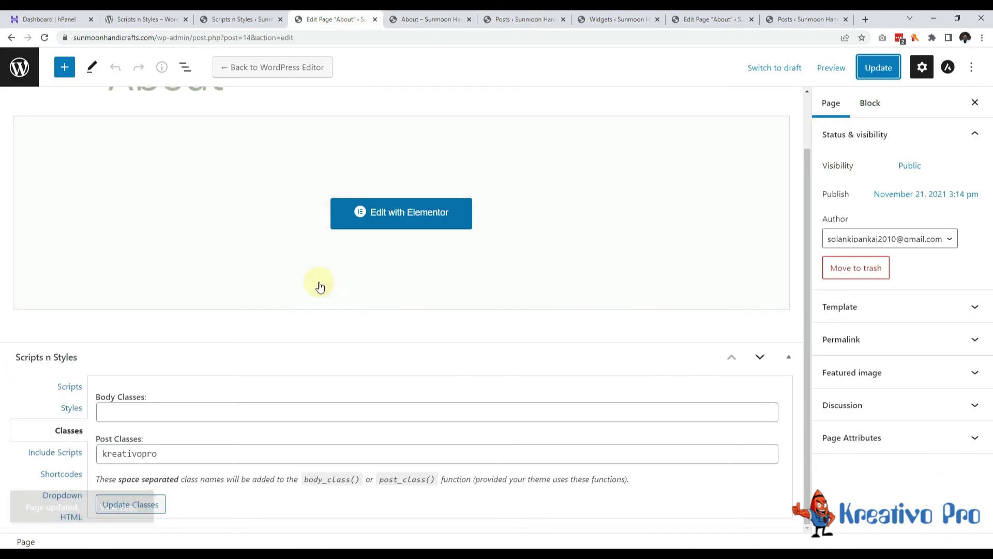
pyautogui.click(193, 452)
# Delete the kreativopro post class and save the page with Ctrl+S
pyautogui.doubleClick(188, 452)
pyautogui.press('BackSpace')
pyautogui.hotkey('ctrl', 's')
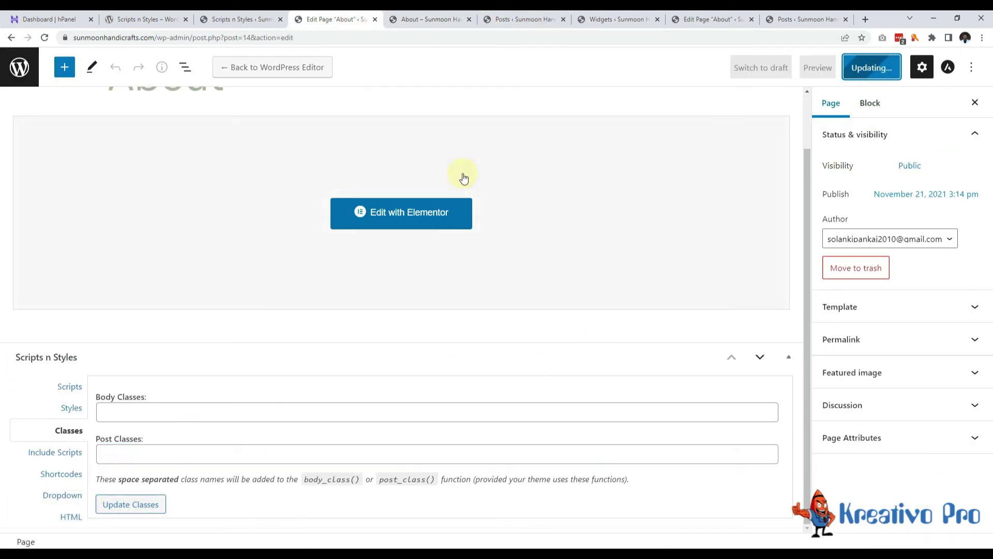
# Browse the Include Scripts and Scripts tabs and click into the script code editor
pyautogui.click(49, 453)
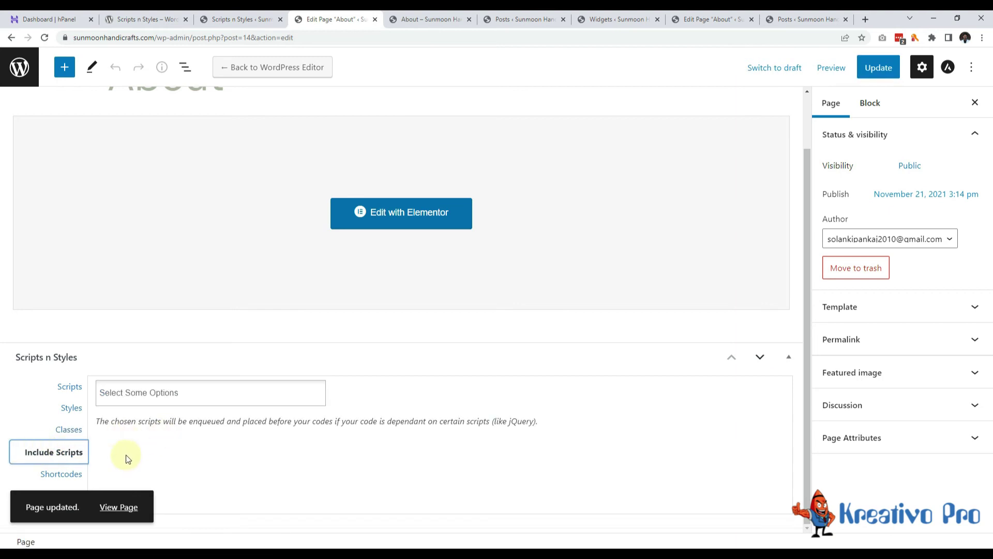
pyautogui.click(66, 388)
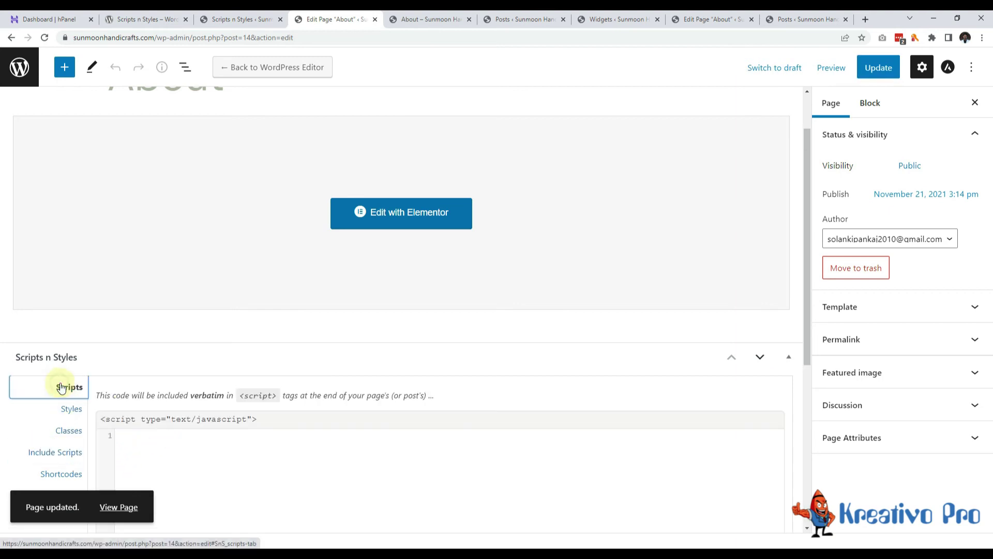
pyautogui.click(153, 445)
pyautogui.scroll(-3, 153, 446)
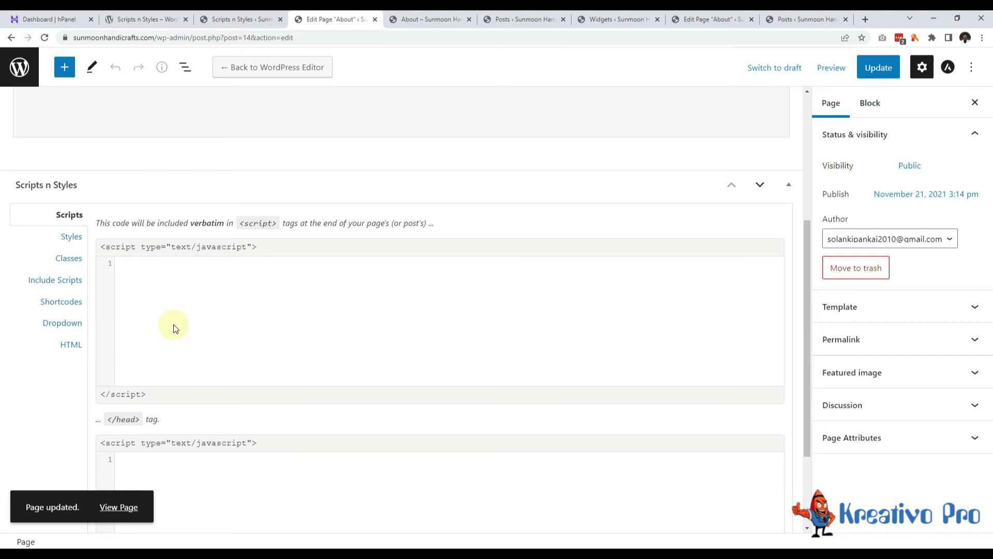
# Add jquery as a required script by searching 'jque', remove it, then show Shortcodes
pyautogui.click(49, 281)
pyautogui.click(151, 390)
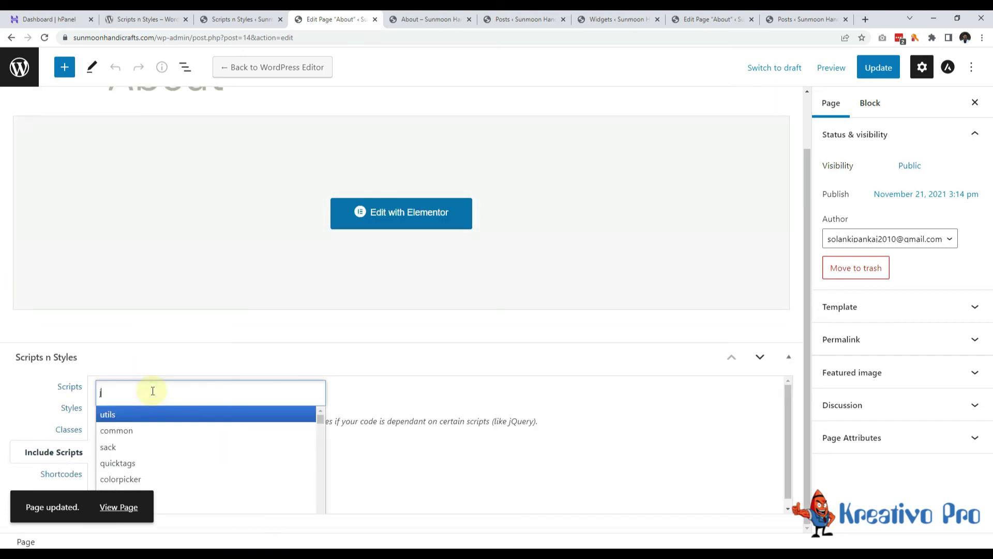
pyautogui.write('jque')
pyautogui.click(133, 414)
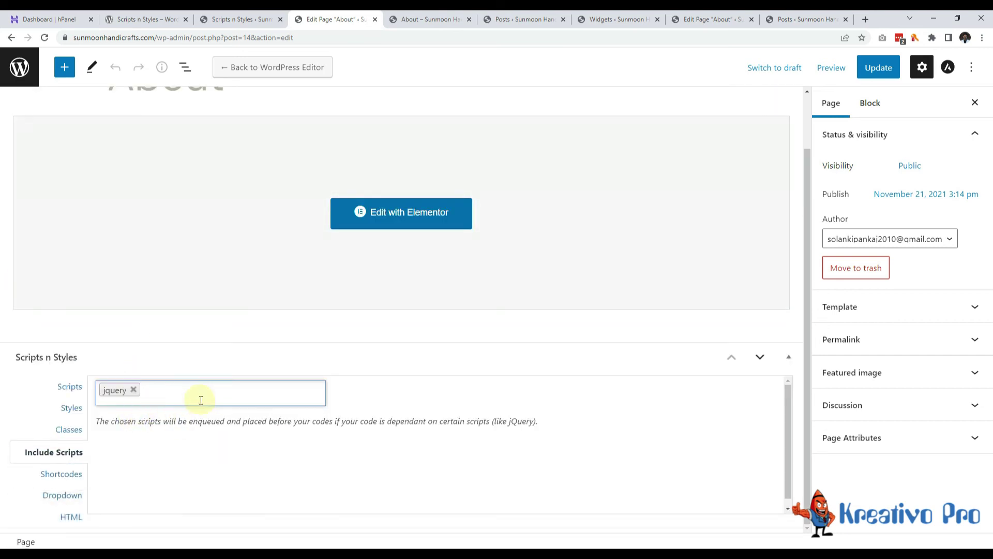
pyautogui.click(133, 391)
pyautogui.click(52, 472)
pyautogui.click(181, 438)
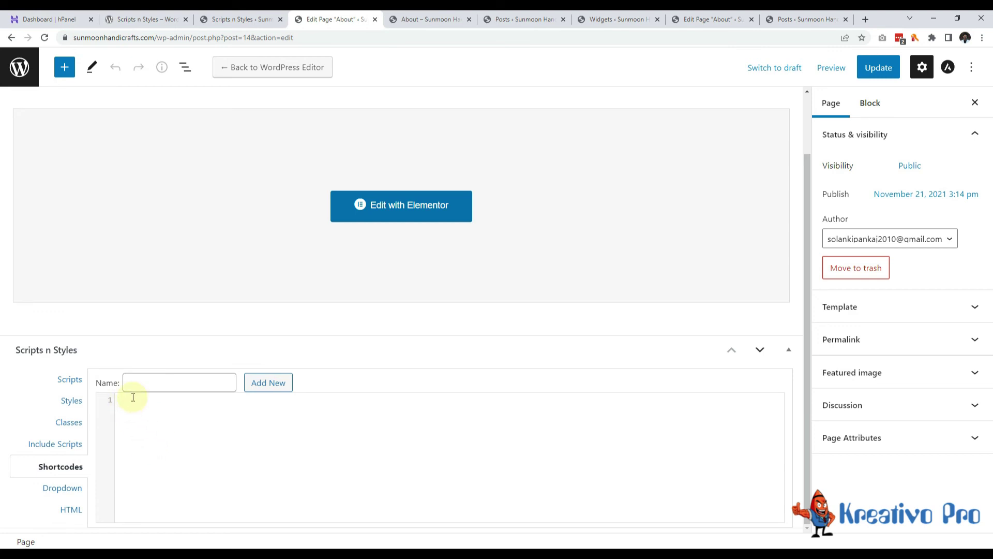
# Look over the empty shortcode name and code fields, then show the Dropdown settings
pyautogui.click(147, 378)
pyautogui.click(135, 412)
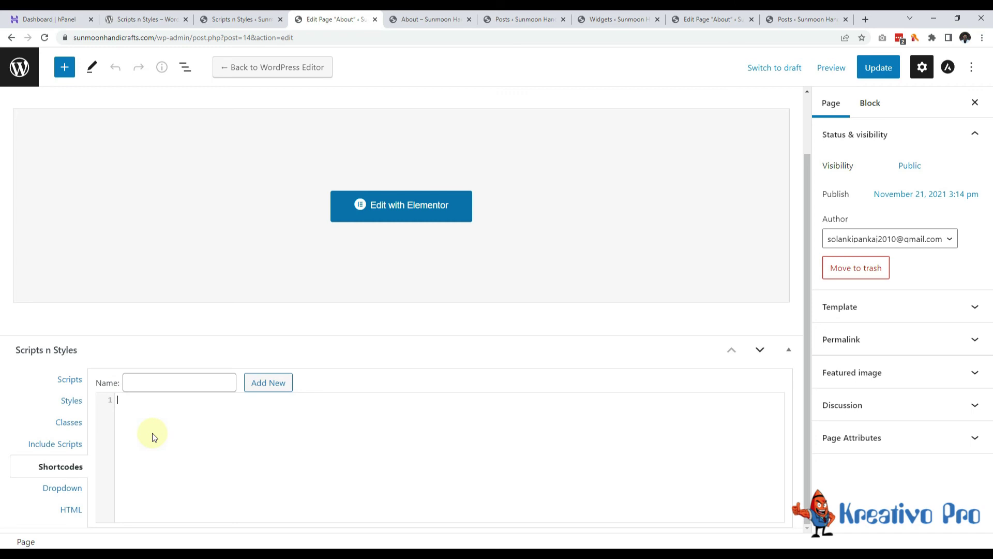
pyautogui.click(63, 488)
pyautogui.scroll(-1, 211, 443)
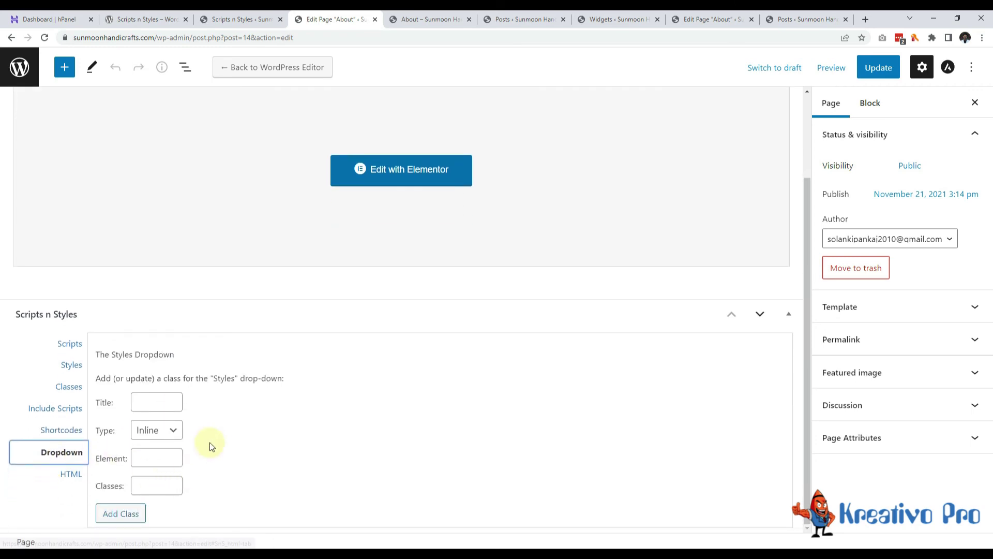
# Inspect the live About page's navigation and menu container markup in DevTools
pyautogui.click(429, 19)
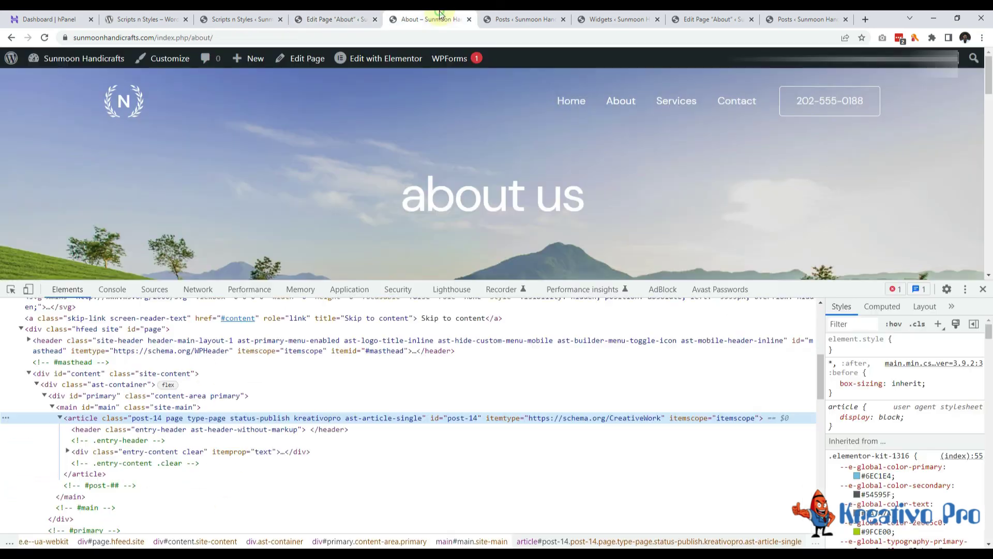
pyautogui.rightClick(571, 99)
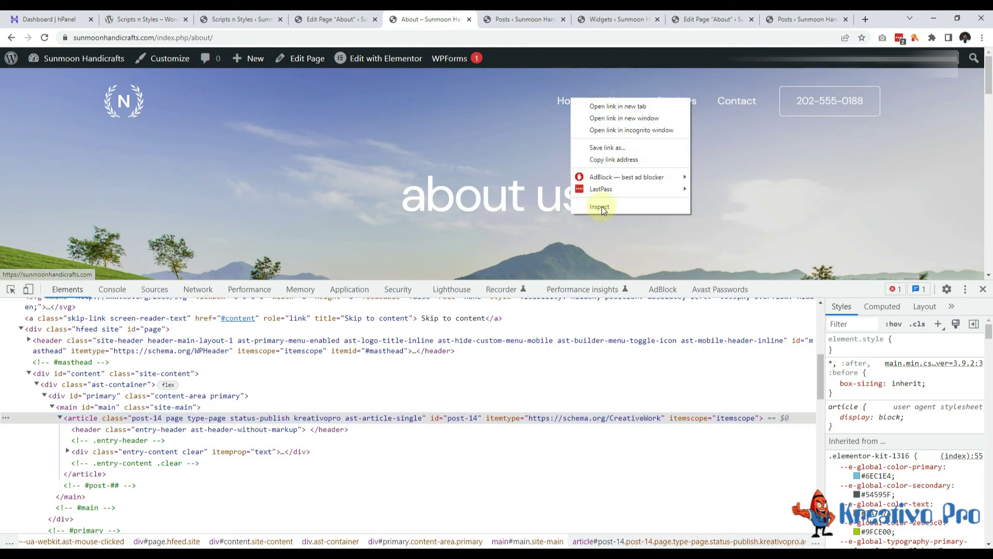
pyautogui.click(600, 207)
pyautogui.scroll(2, 247, 377)
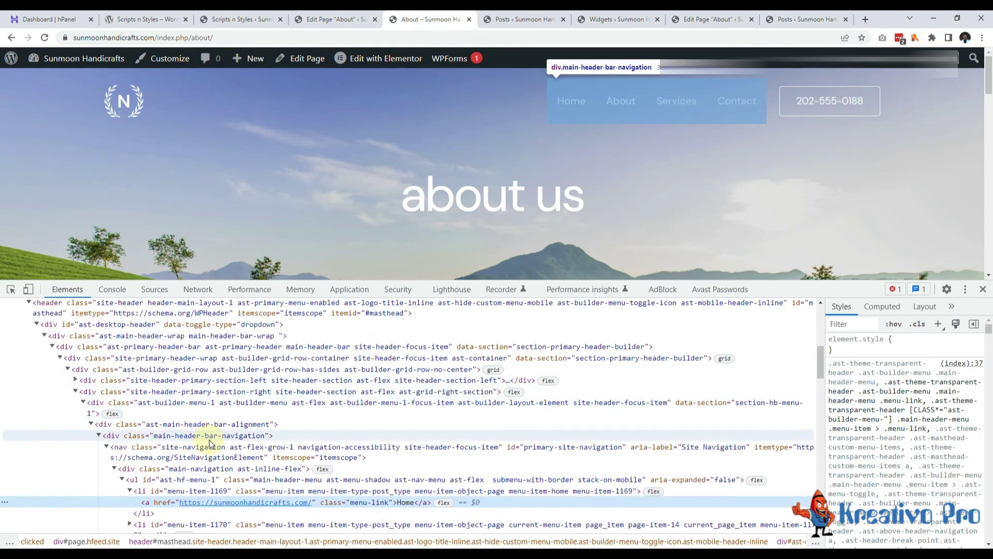
pyautogui.click(241, 459)
pyautogui.click(194, 405)
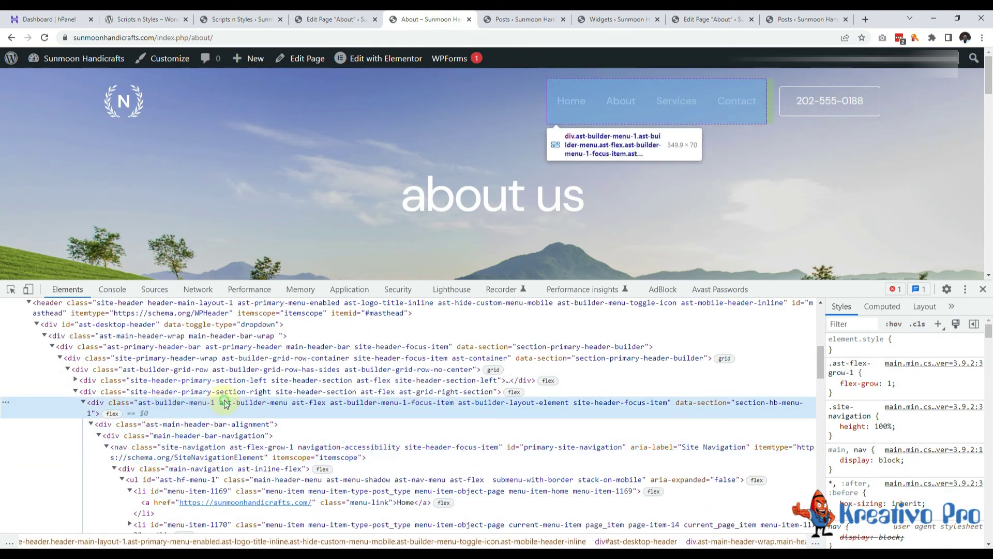
pyautogui.hotkey('ctrl', 'shift', 'Tab')
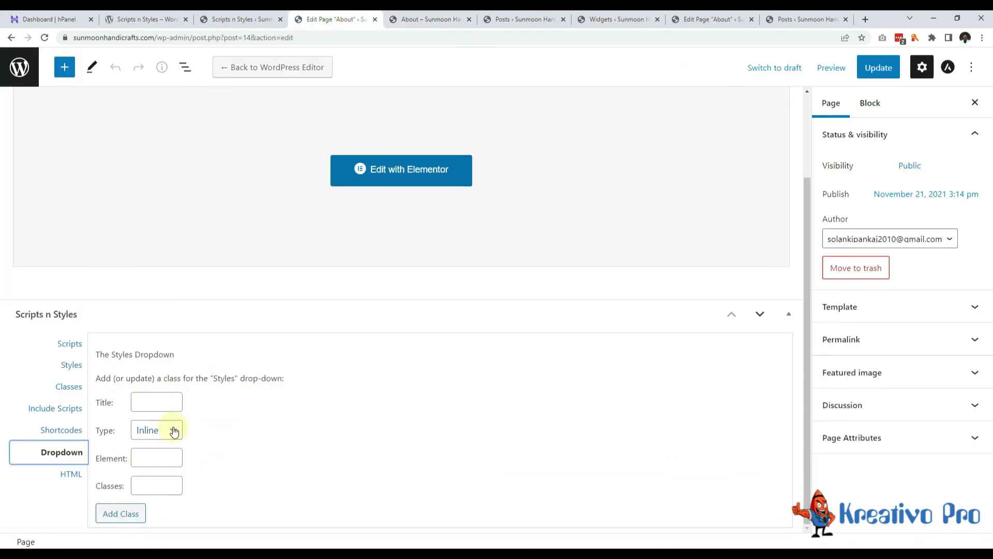
# Review the Dropdown Classes, Element and Type fields, leaving Type on Inline, then show HTML
pyautogui.click(146, 484)
pyautogui.click(153, 456)
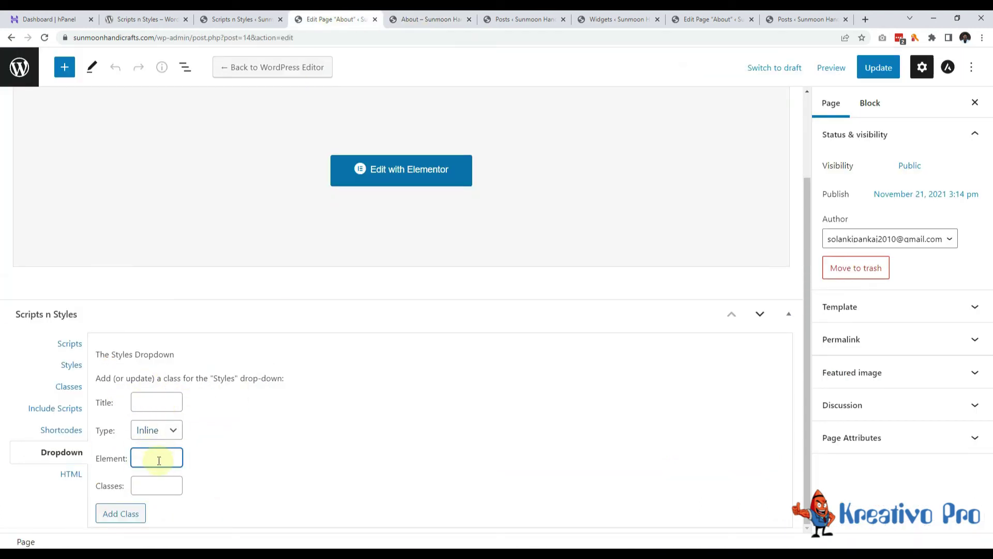
pyautogui.click(155, 436)
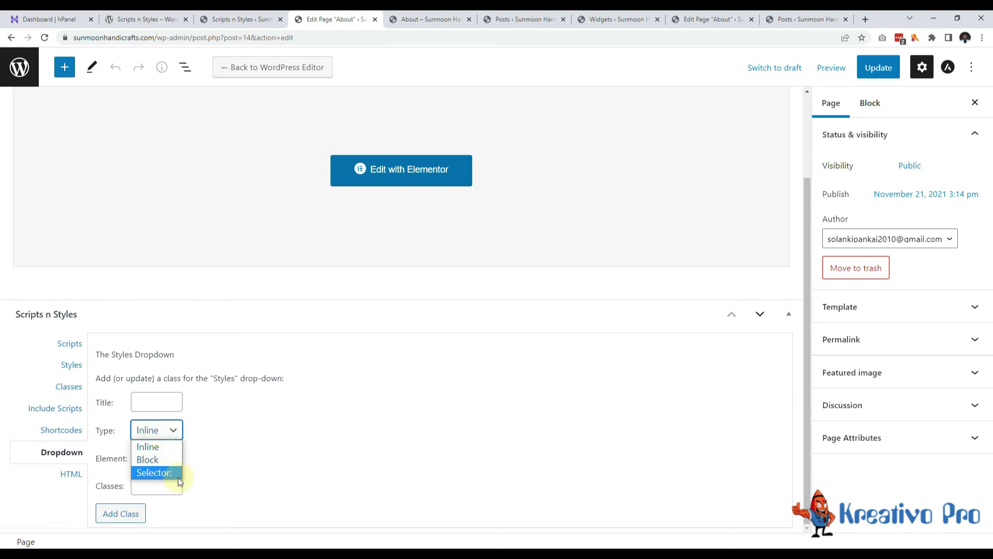
pyautogui.click(201, 444)
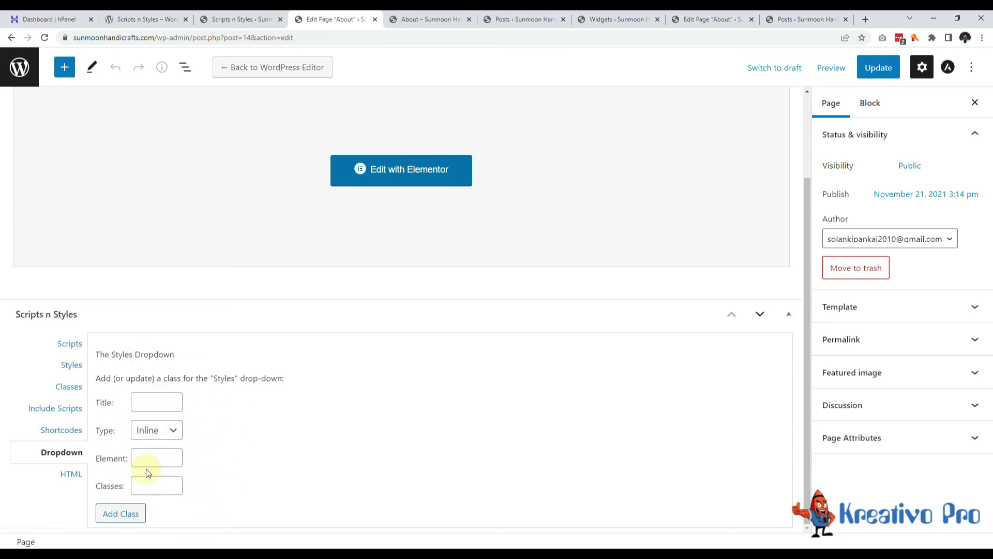
pyautogui.click(74, 474)
pyautogui.scroll(-3, 135, 442)
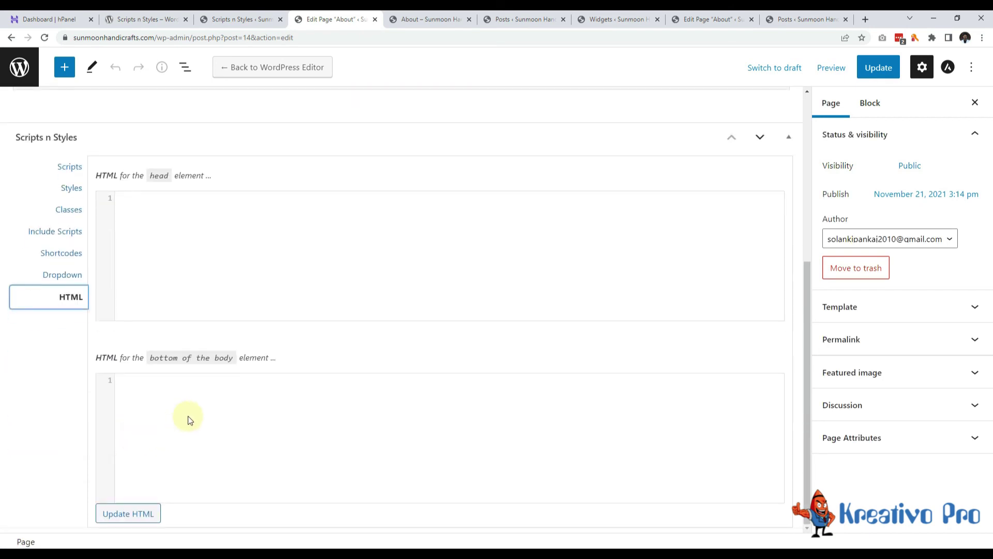
# Add <p>Kreativo Pro WordPress Support</p> as bottom-of-body HTML and save the page
pyautogui.click(190, 253)
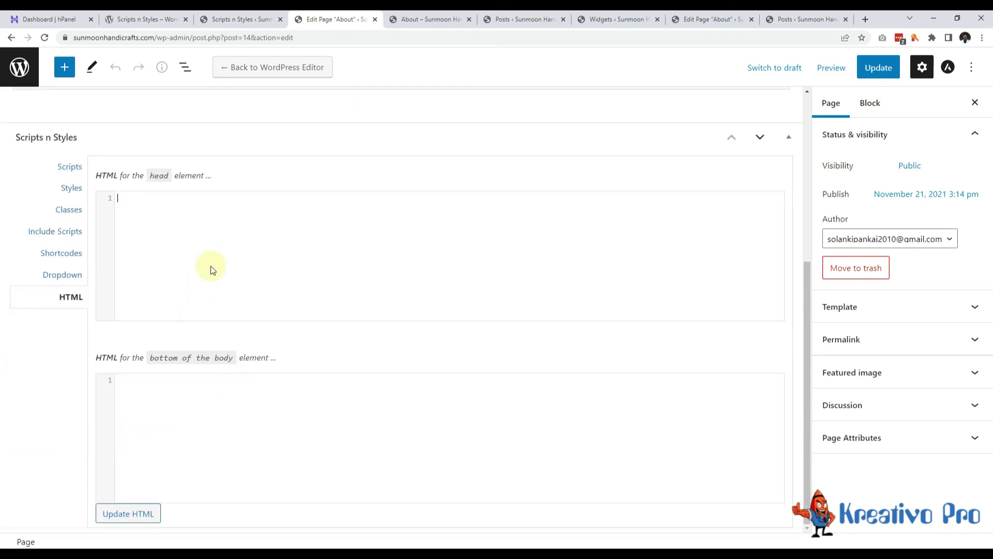
pyautogui.click(397, 19)
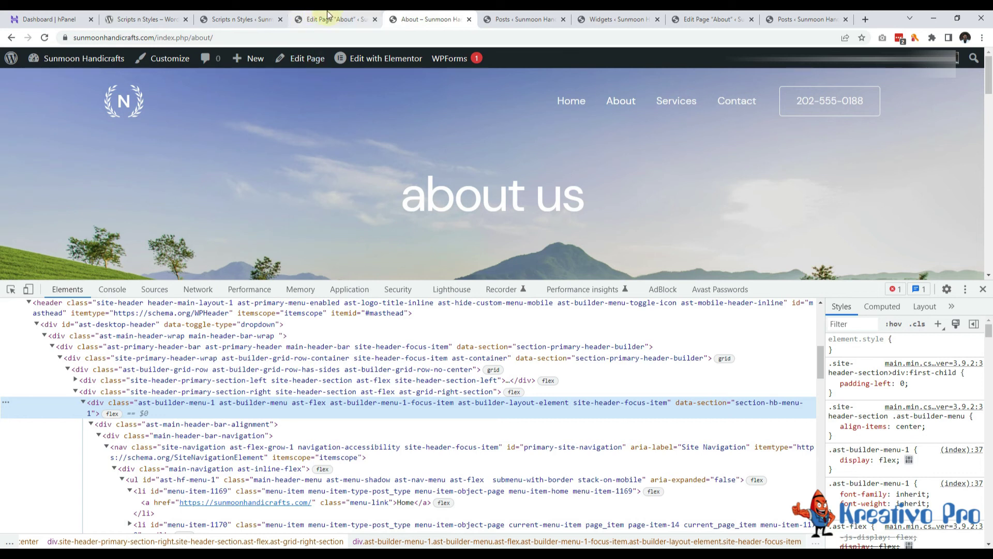
pyautogui.click(335, 19)
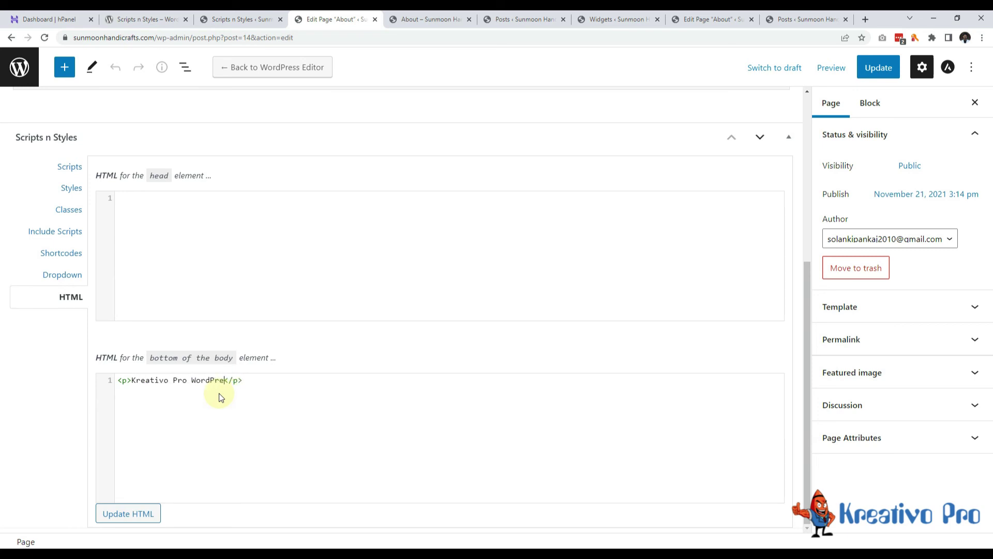
pyautogui.hotkey('ctrl', 's')
# Reload the live About page and highlight the new Kreativo Pro WordPress Support footer line
pyautogui.hotkey('ctrl', 'Tab')
pyautogui.press('F12')
pyautogui.press('F5')
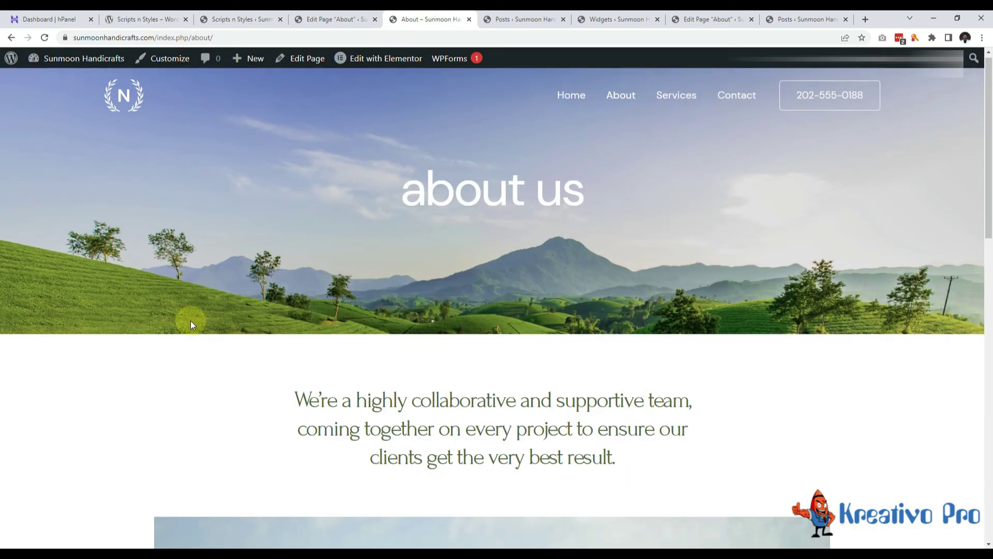
pyautogui.press('End')
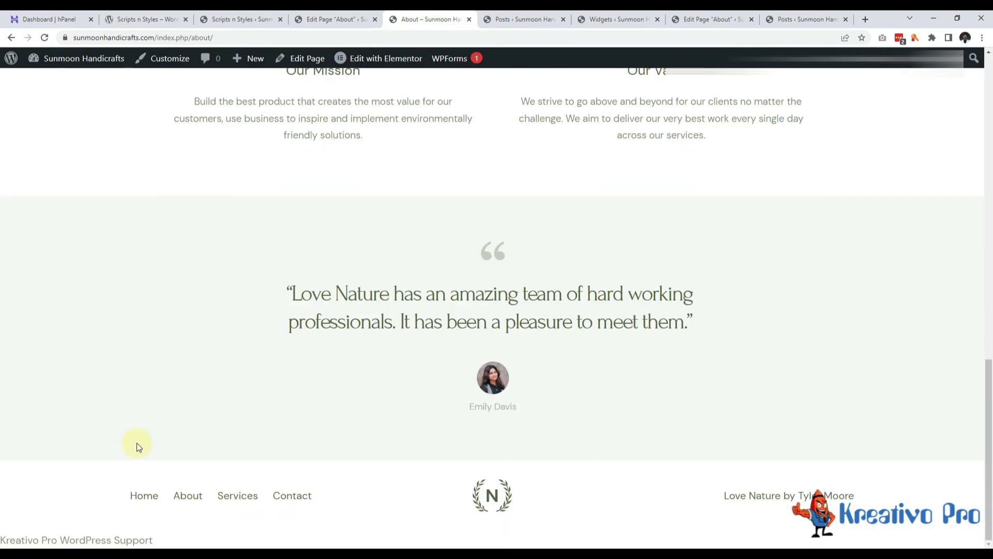
pyautogui.moveTo(27, 537); pyautogui.dragTo(2, 540)
pyautogui.click(206, 536)
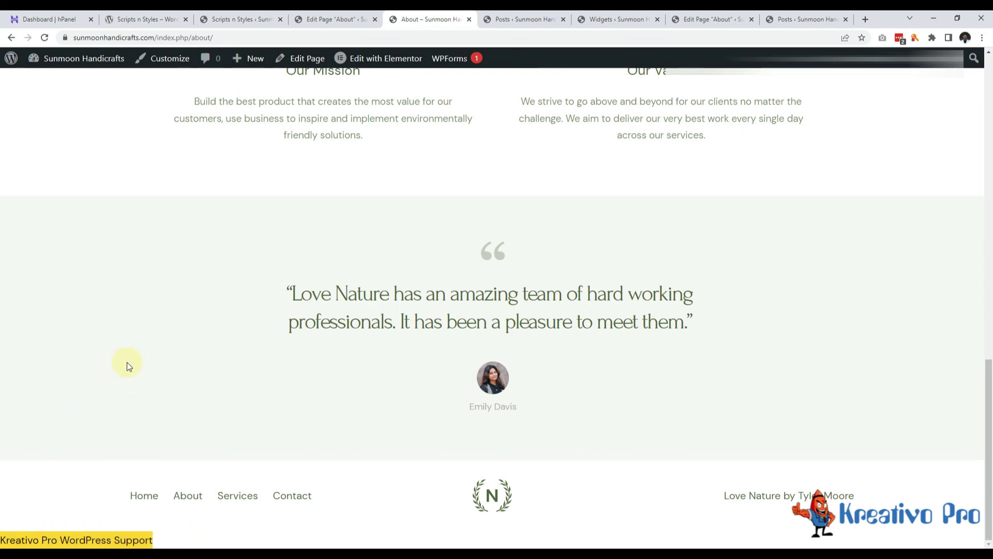
pyautogui.scroll(7, 129, 366)
pyautogui.scroll(6, 506, 140)
pyautogui.scroll(-15, 274, 328)
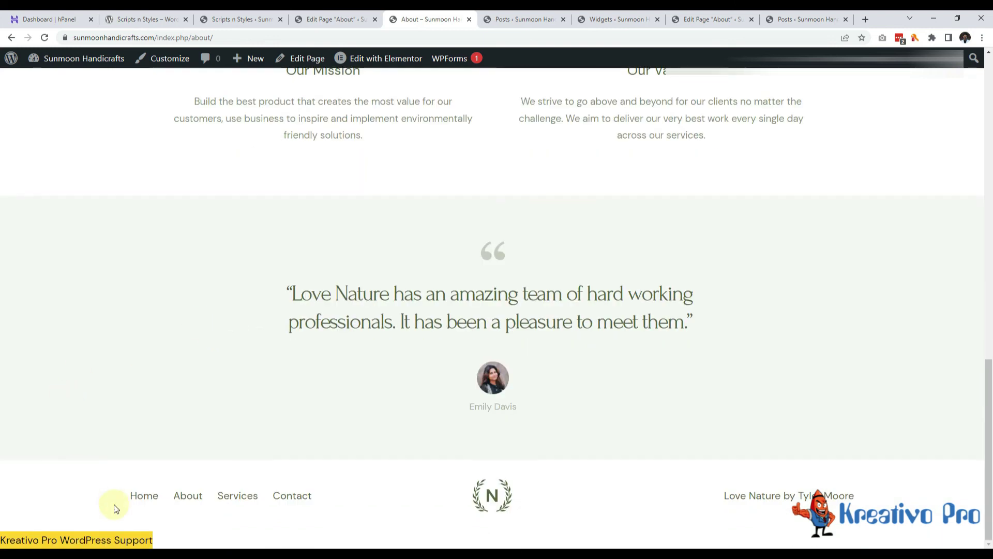
pyautogui.click(88, 532)
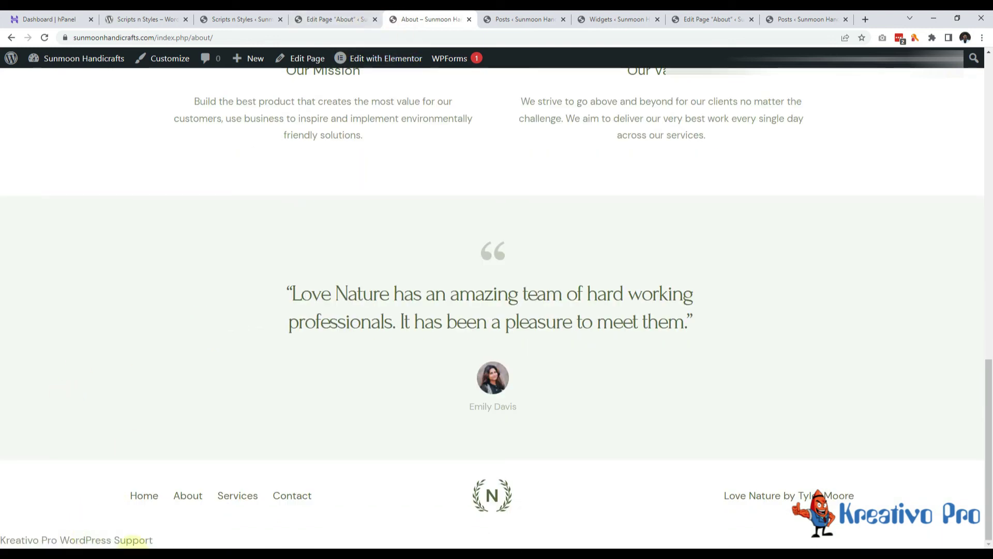
pyautogui.moveTo(166, 539); pyautogui.dragTo(1, 540)
# Delete the support paragraph code from the About page's body HTML field
pyautogui.click(336, 20)
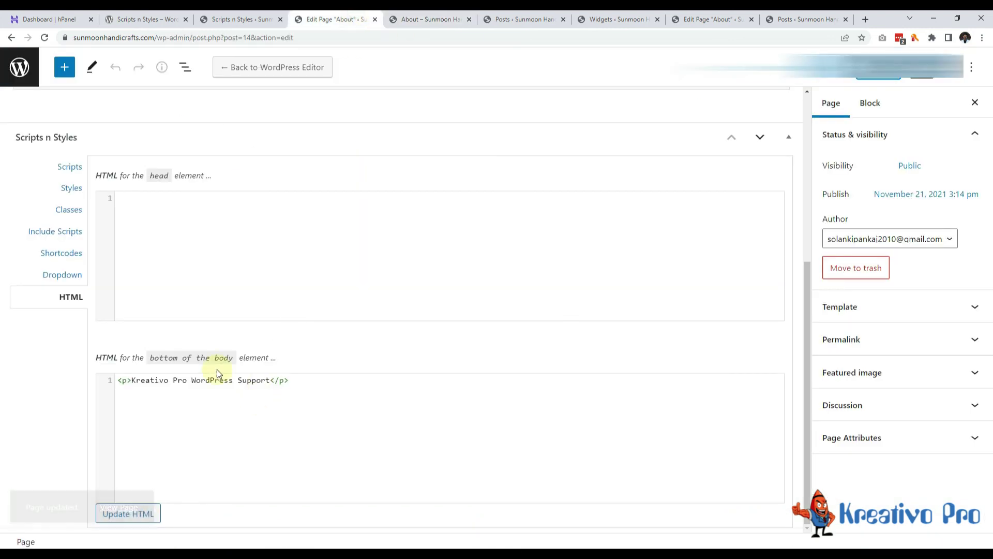
pyautogui.click(336, 398)
pyautogui.hotkey('ctrl', 'a')
pyautogui.press('BackSpace')
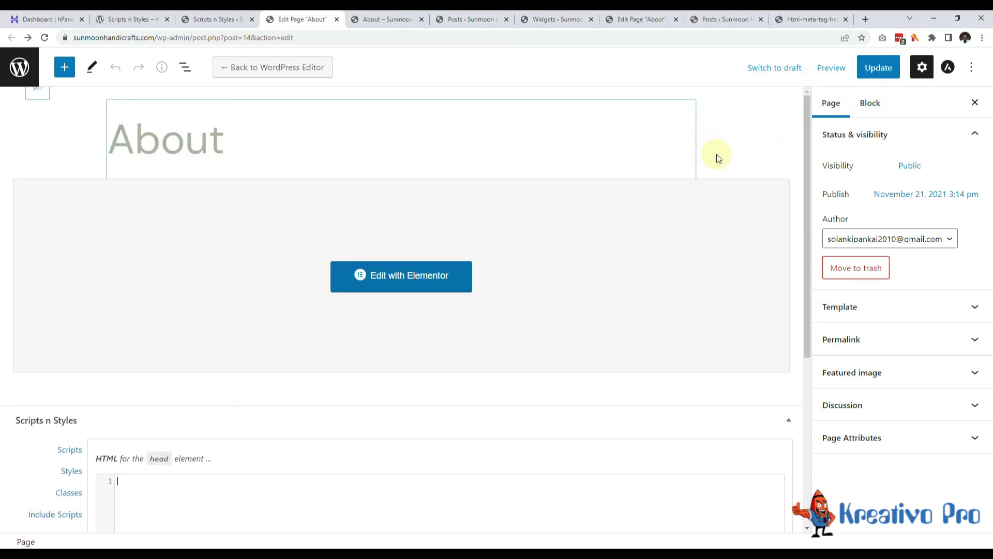
# Look at the meta tag example, then focus the About page's head HTML field
pyautogui.click(797, 20)
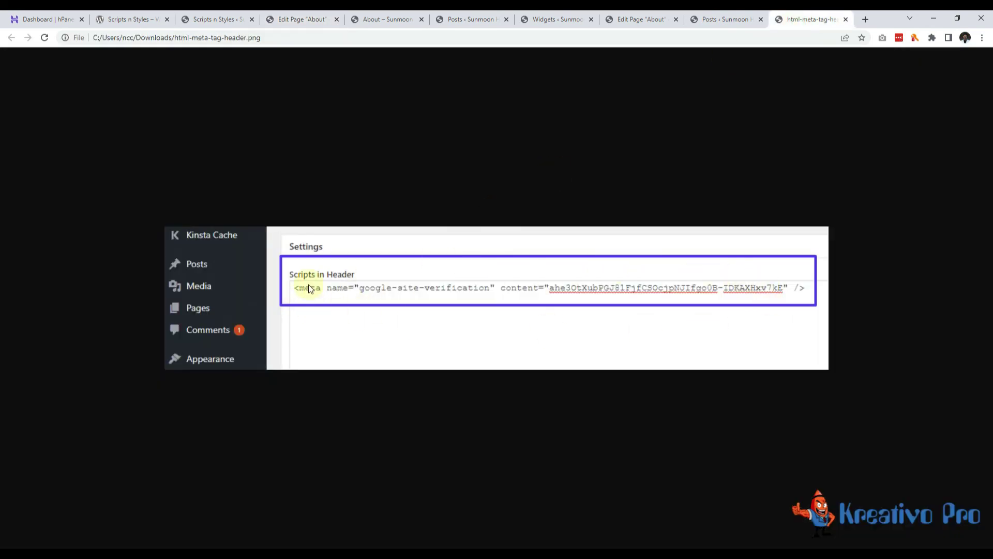
pyautogui.click(303, 21)
pyautogui.scroll(-5, 235, 312)
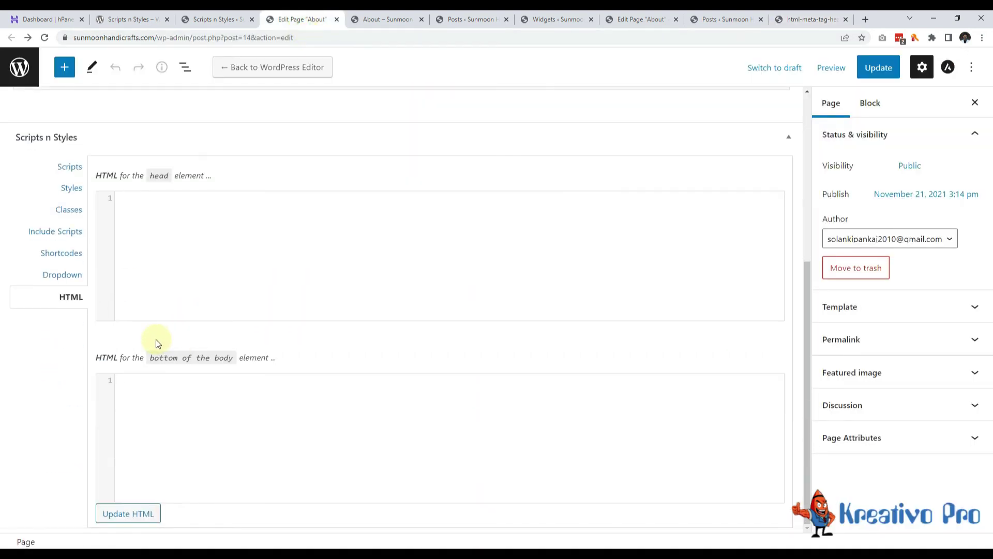
pyautogui.click(182, 241)
# Go to the site-wide Scripts n Styles settings and focus its head HTML field
pyautogui.click(212, 19)
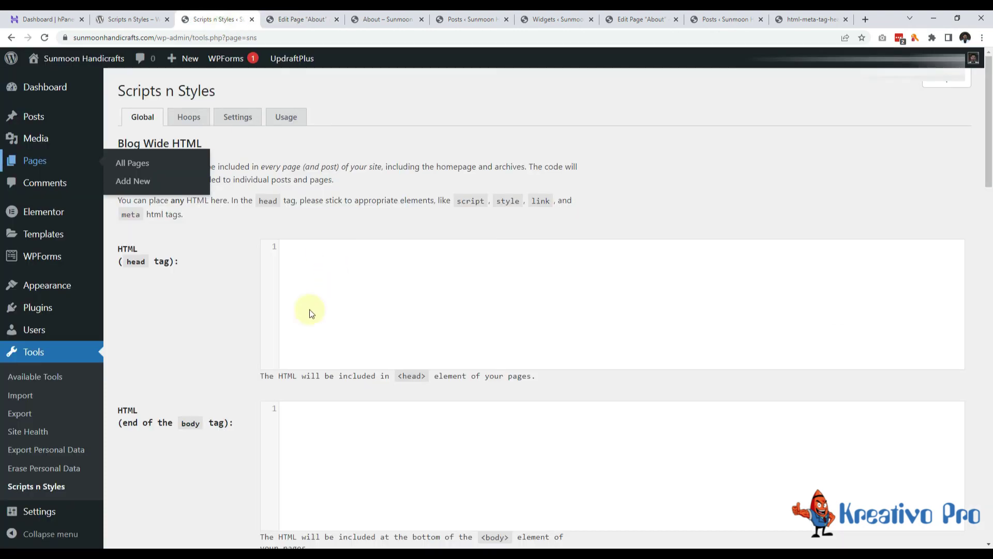
pyautogui.scroll(-5, 312, 314)
pyautogui.scroll(5, 215, 277)
pyautogui.click(362, 291)
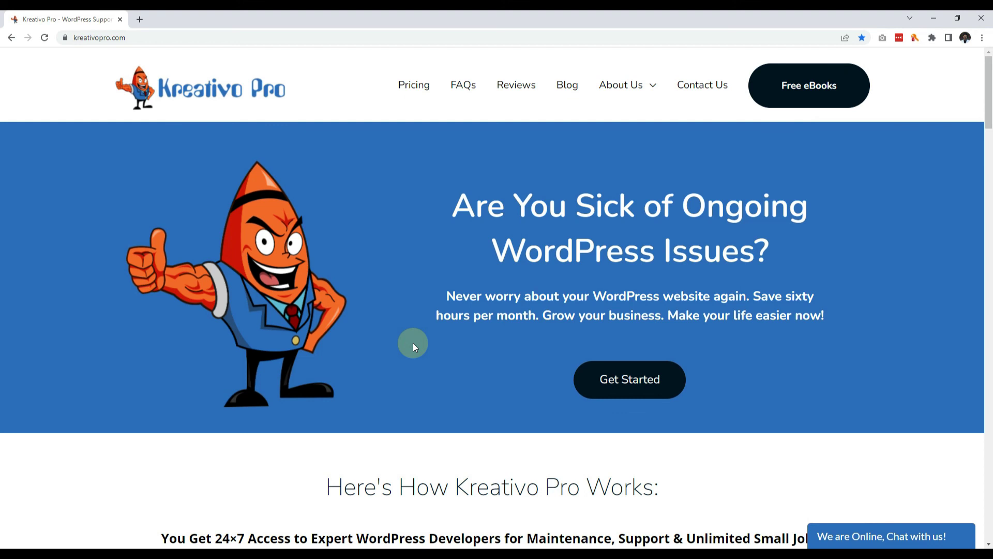
# Bring up the Free eBooks sign-up popup, focus its e-mail field, then dismiss it
pyautogui.click(805, 89)
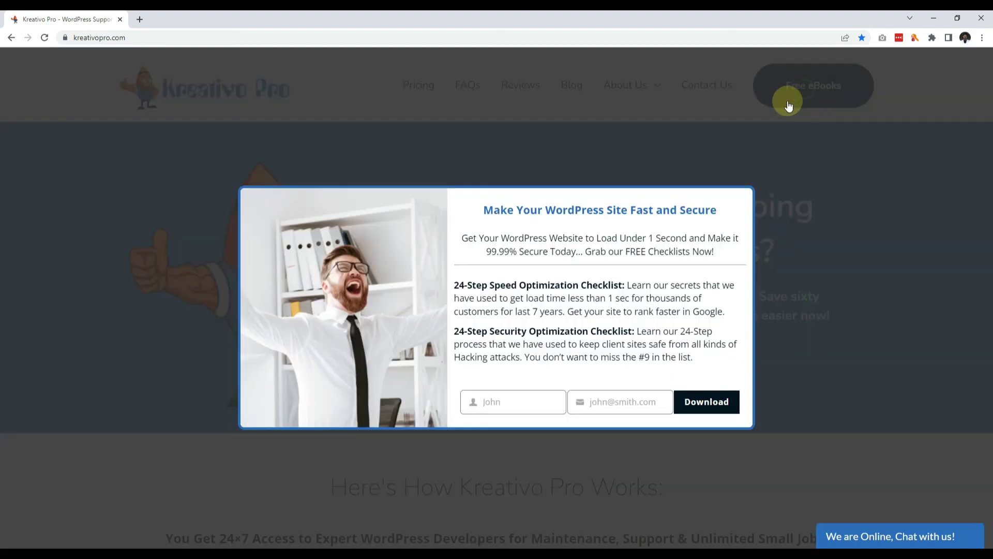
pyautogui.click(619, 407)
pyautogui.click(780, 389)
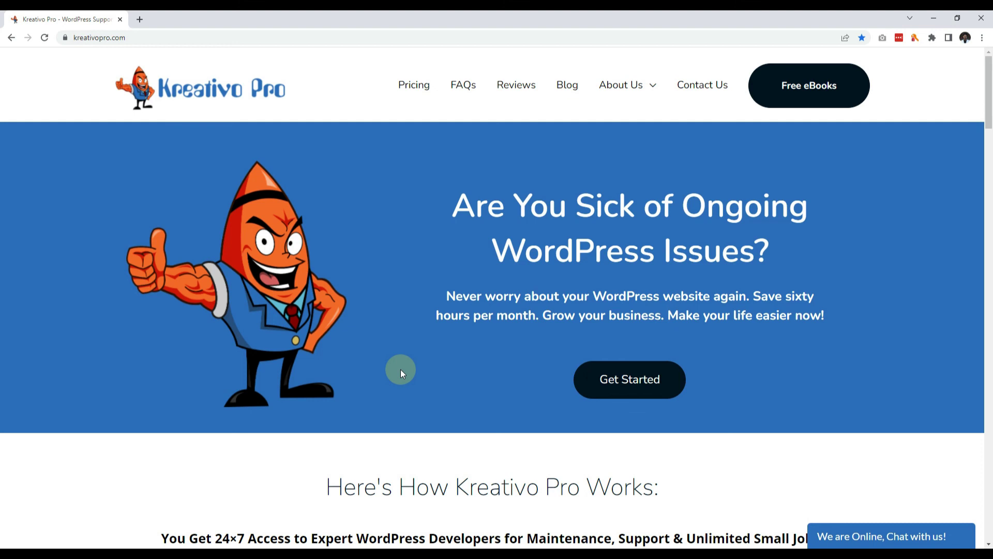